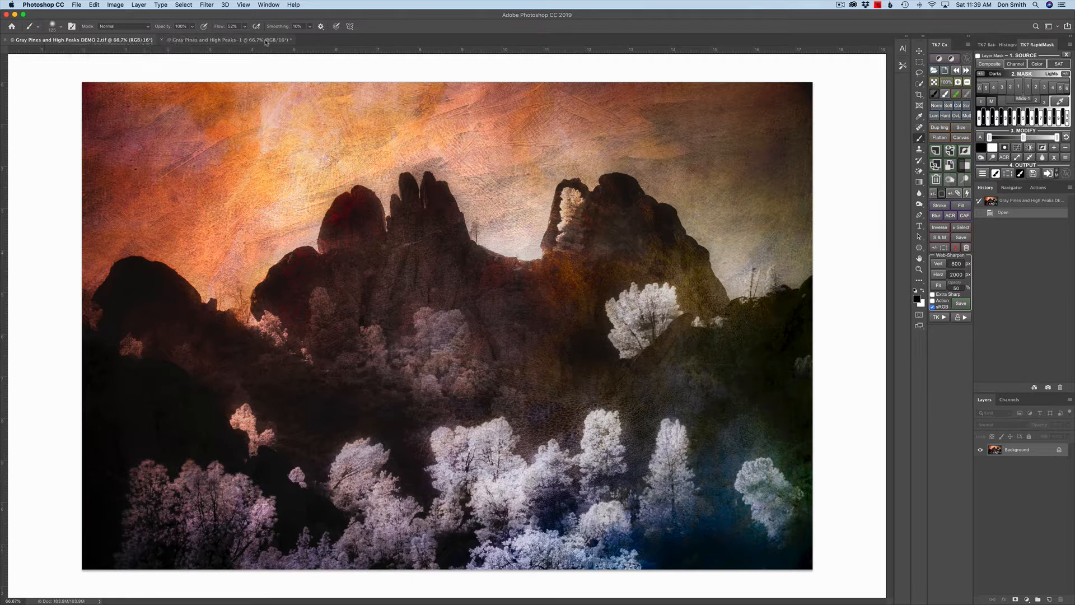
Switch to the black-and-white Gray Pines and High Peaks-1 image and open it in the Luminar 3 filter.
left_click(267, 40)
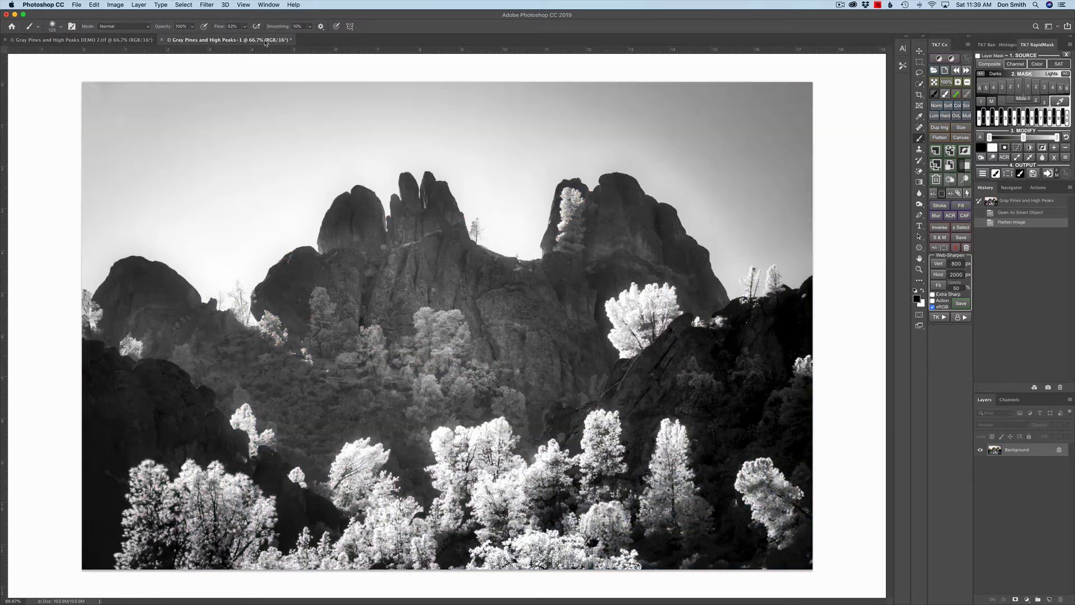
left_click(208, 5)
mouse_move(241, 240)
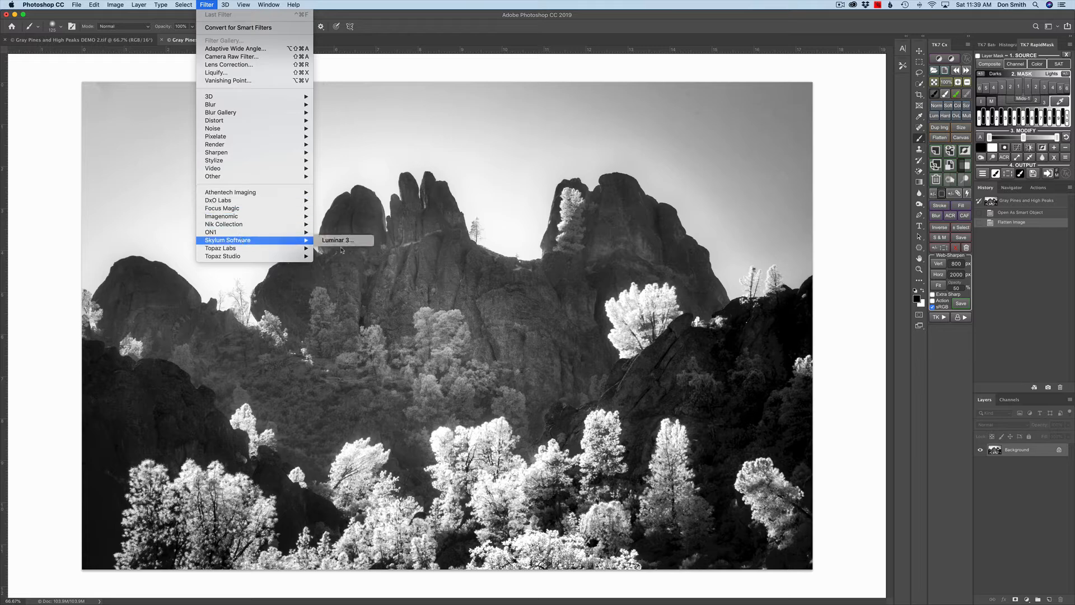
left_click(341, 240)
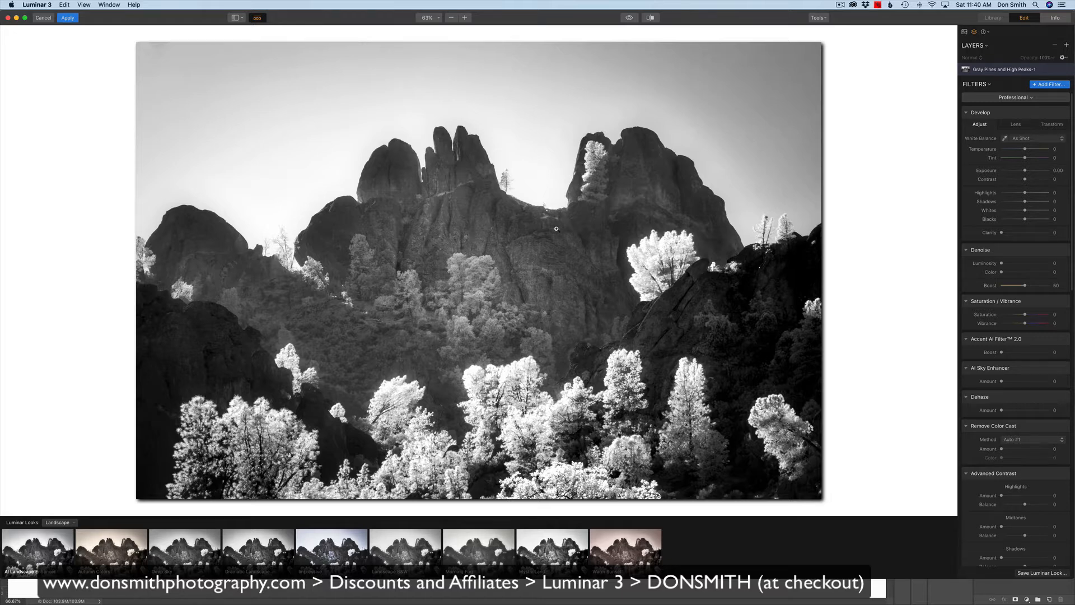
Clear the filter workspace and add a Texture Overlay filter from the creative filters.
left_click(1030, 99)
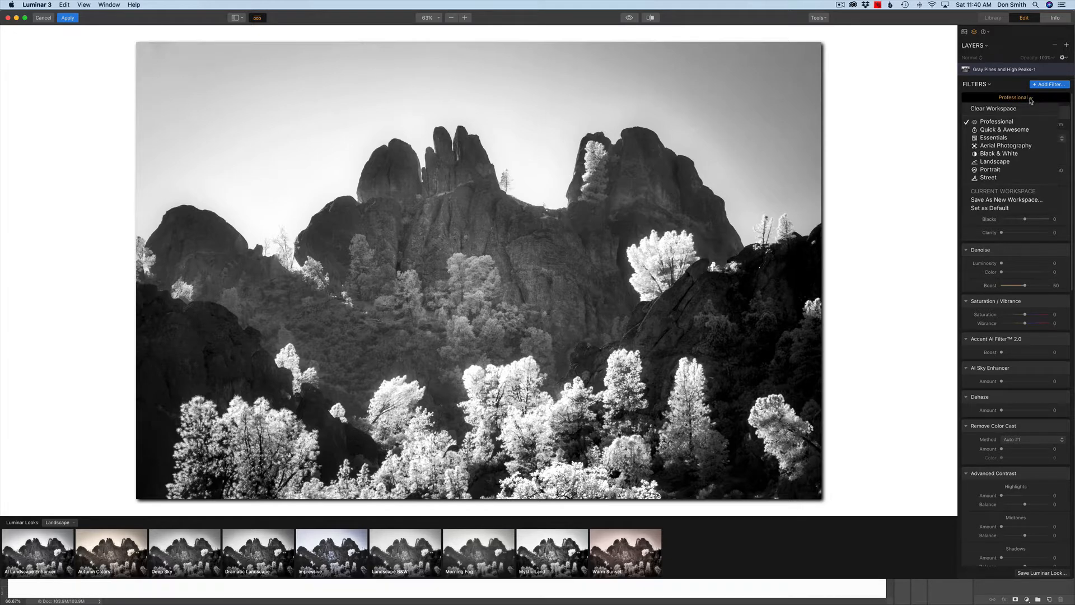
left_click(1026, 112)
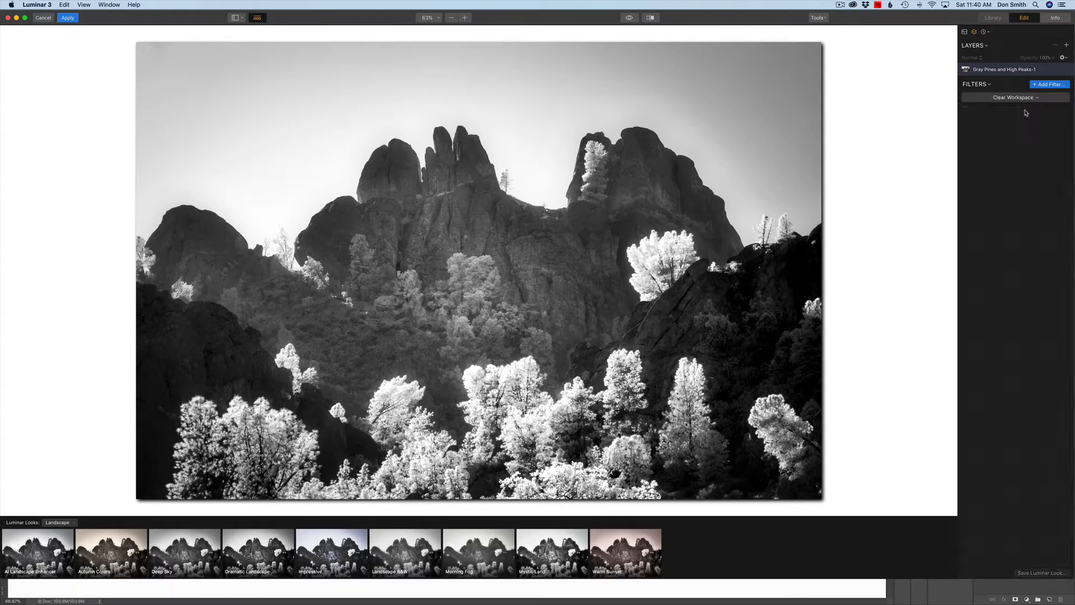
left_click(1055, 86)
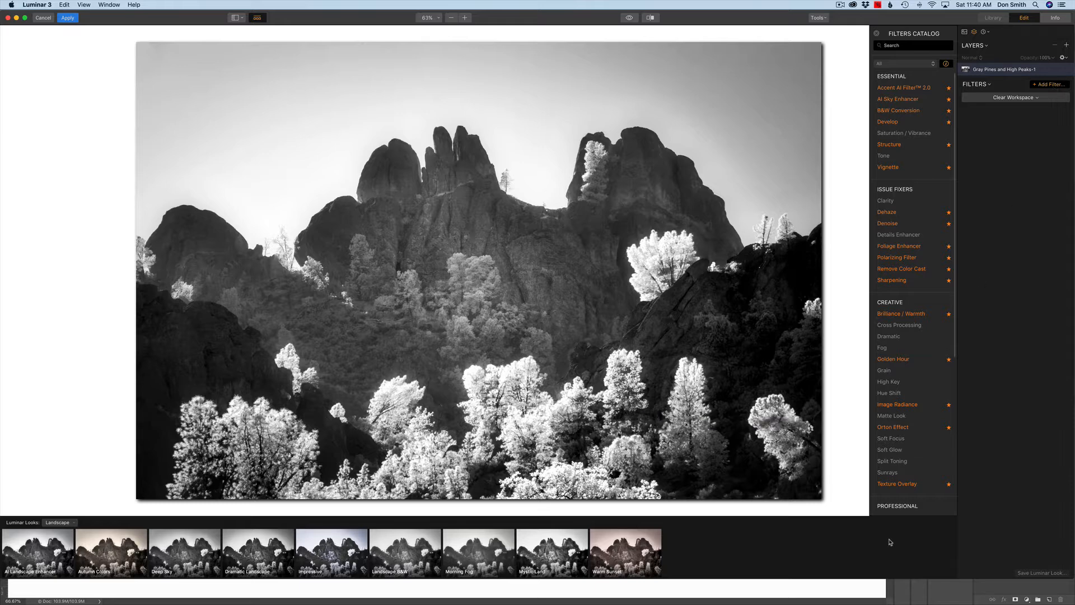
mouse_move(902, 479)
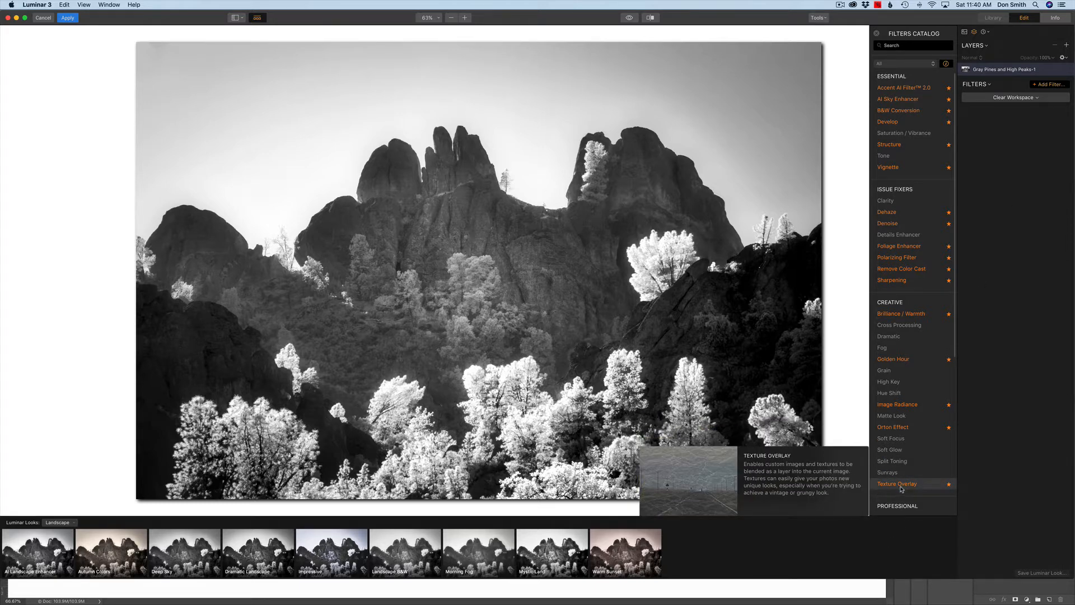
left_click(902, 485)
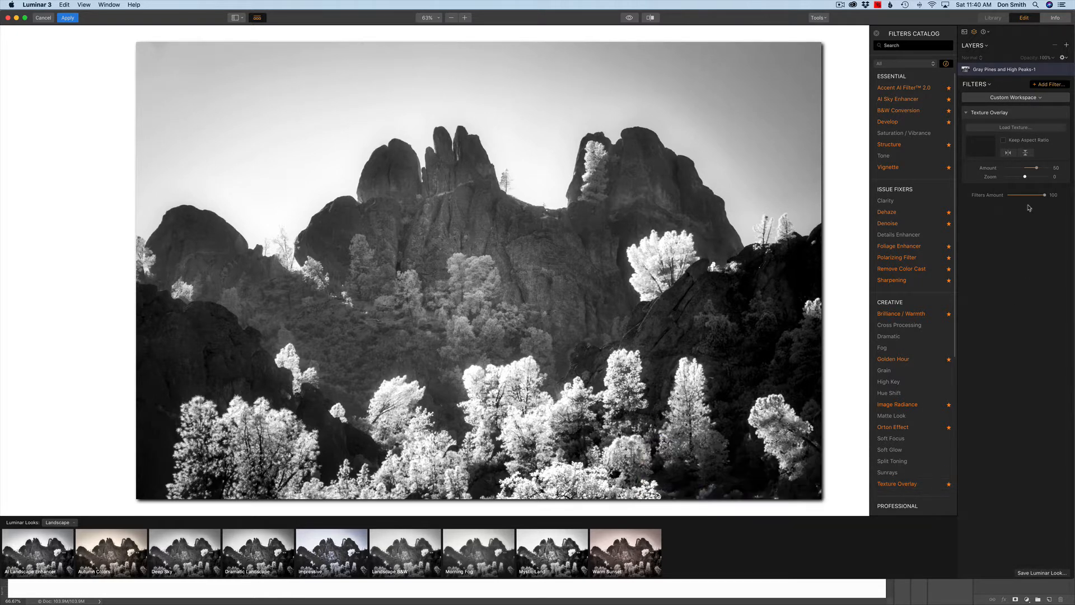
Load Pollux.jpg from the Flypaper Celestial Painterly folder as the overlay texture.
left_click(1013, 130)
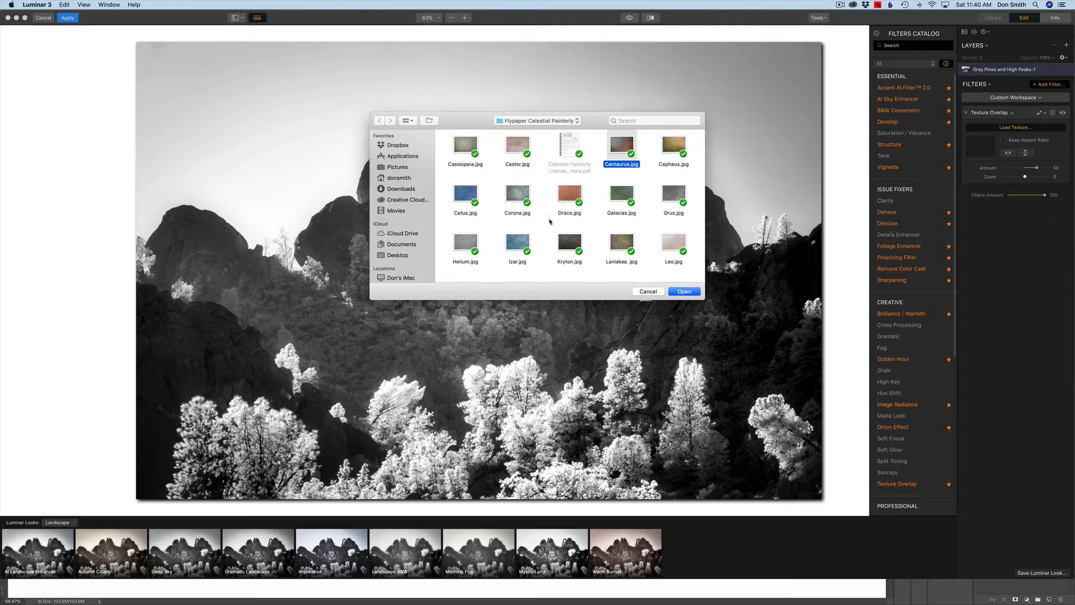
scroll(550, 221, "down", 4)
scroll(551, 221, "down", 1)
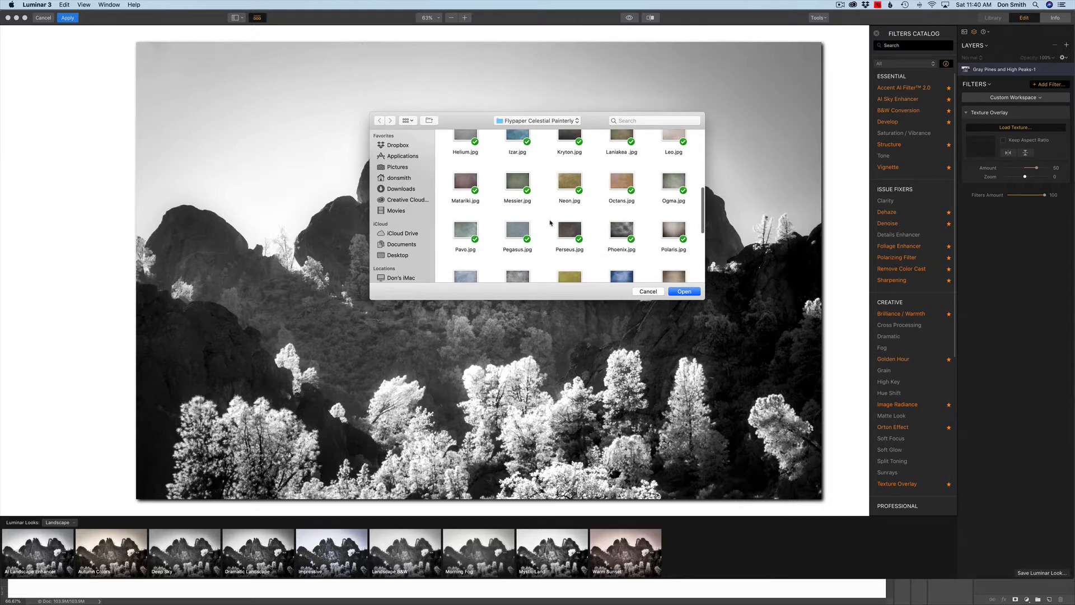
scroll(550, 222, "down", 3)
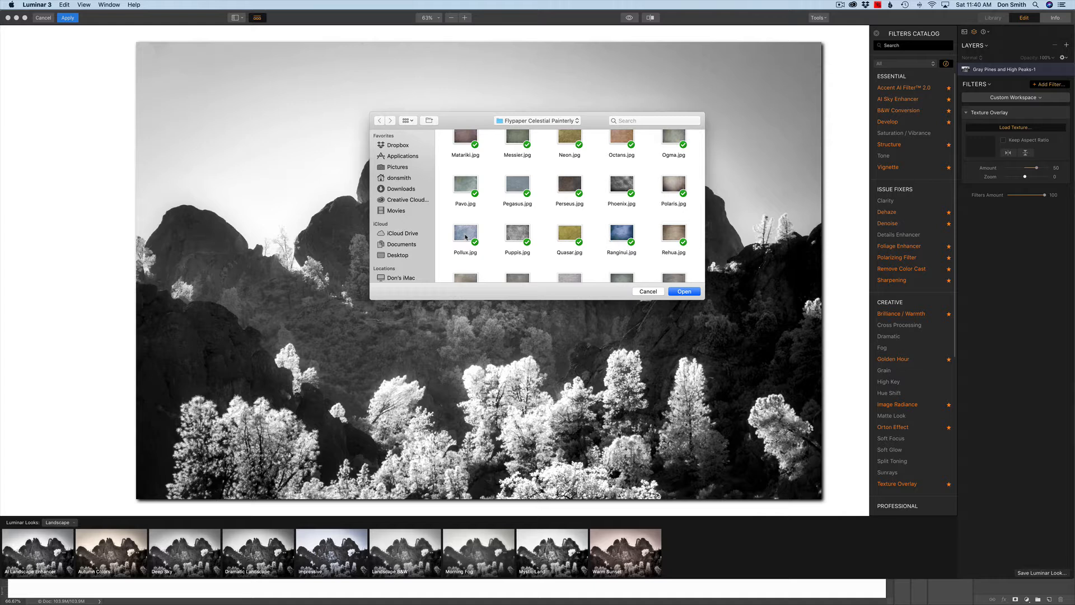
left_click(465, 238)
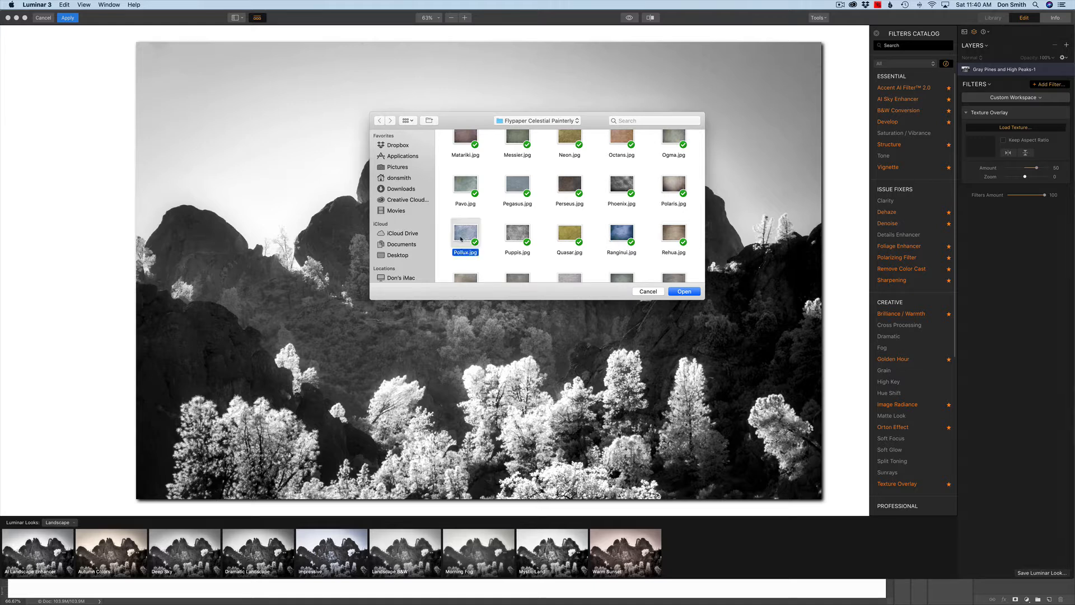
left_click(686, 291)
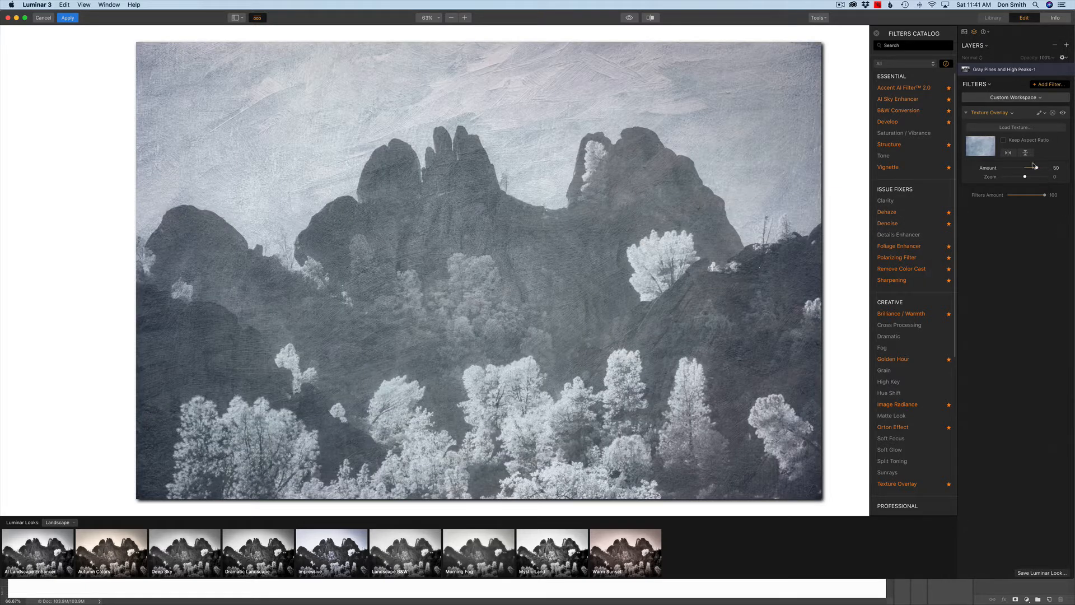
Set the Pollux texture's amount to 100 and its blend mode to Multiply.
left_click_drag(1037, 168, 1055, 171)
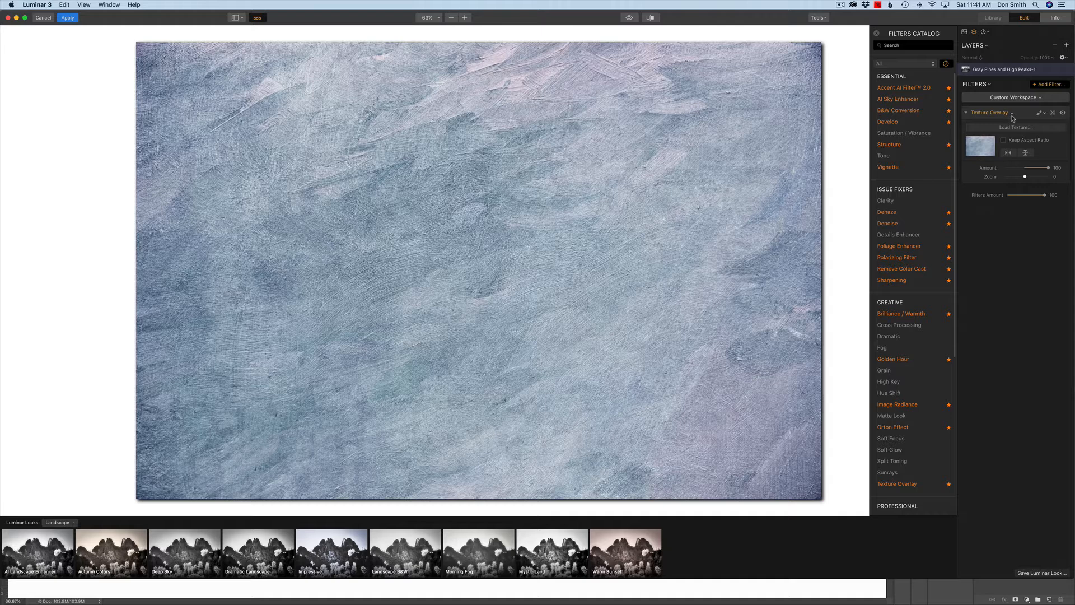
left_click(991, 117)
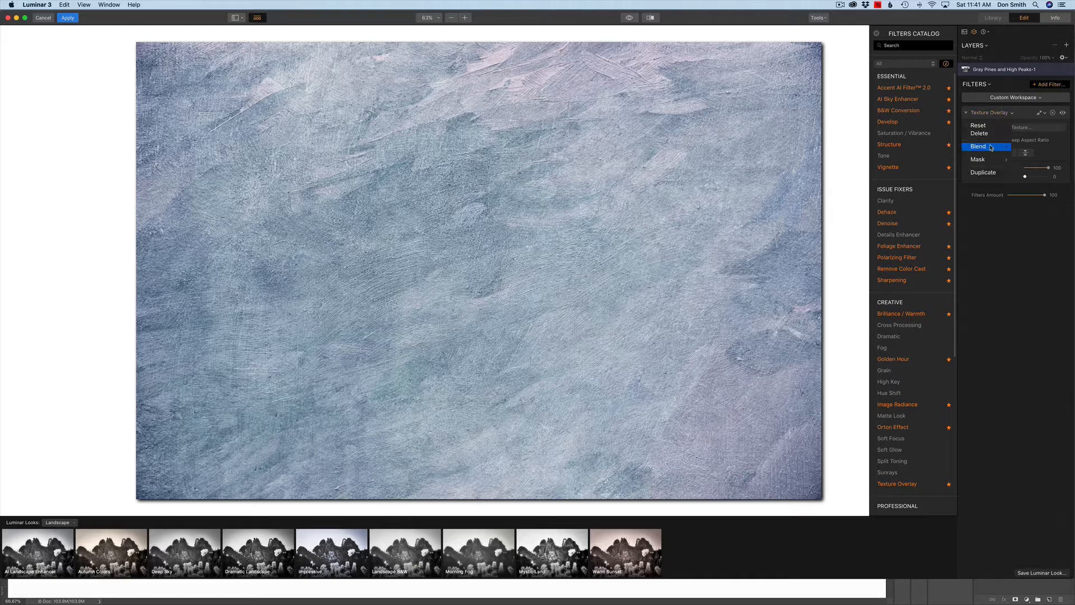
mouse_move(991, 147)
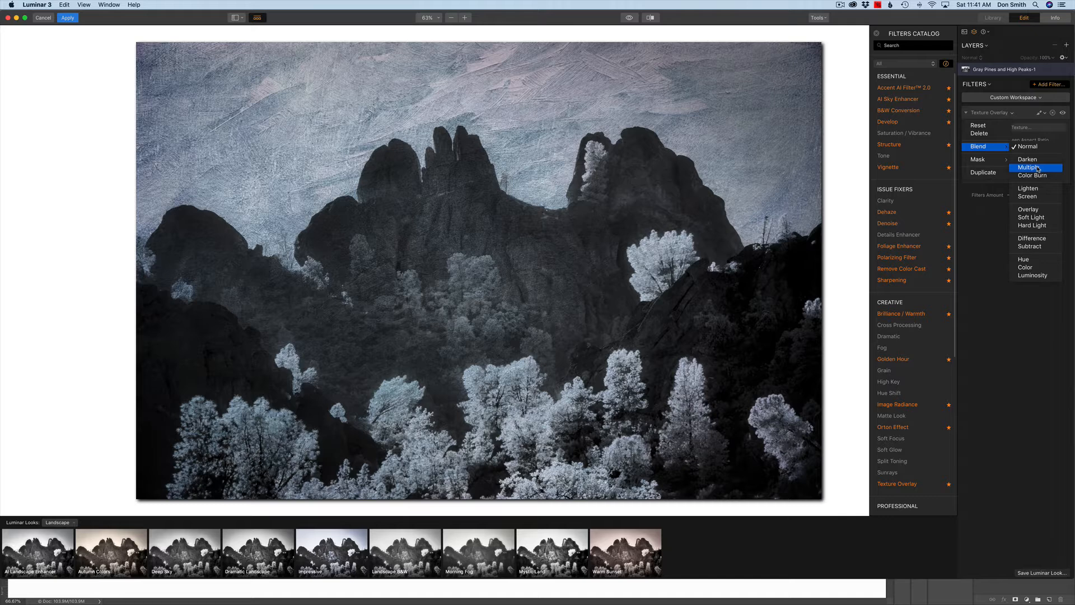
left_click(1038, 169)
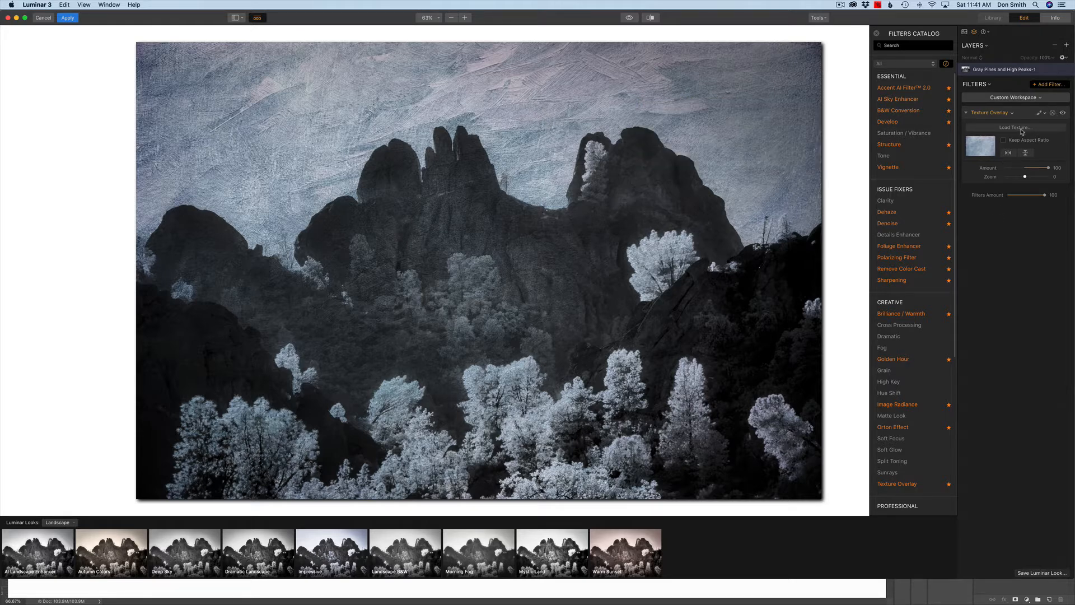
Add a second Texture Overlay filter and load Centaurus.jpg as its texture.
mouse_move(942, 278)
mouse_move(923, 492)
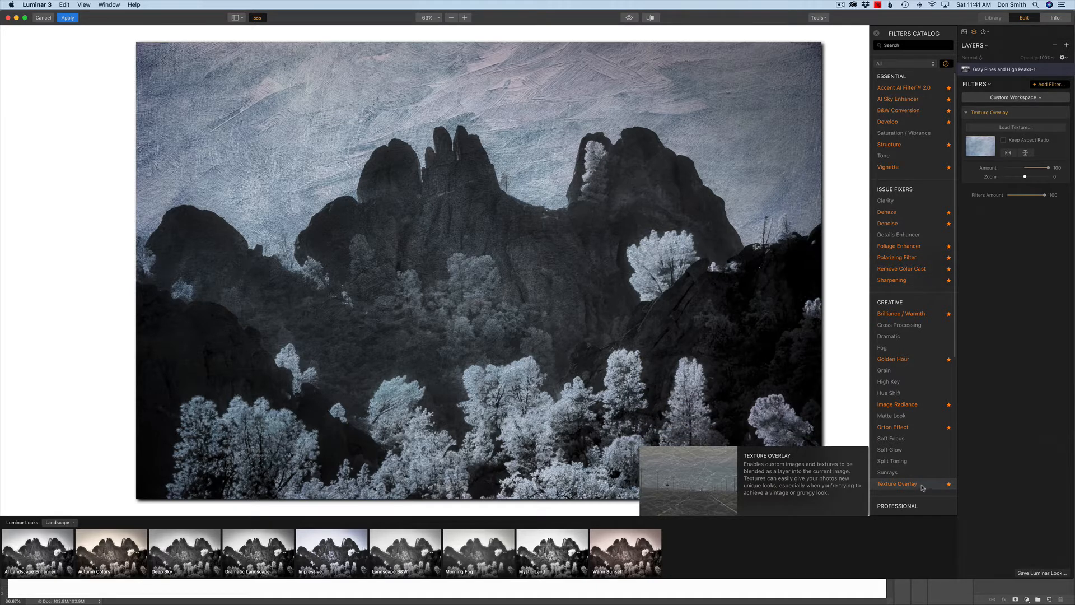
left_click(922, 487)
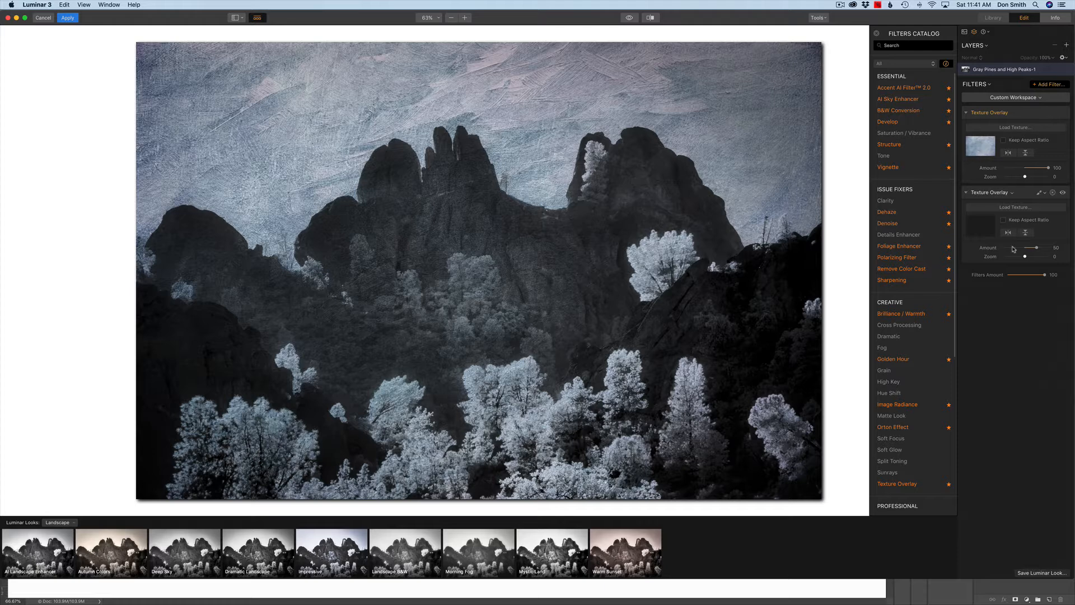
left_click(1028, 210)
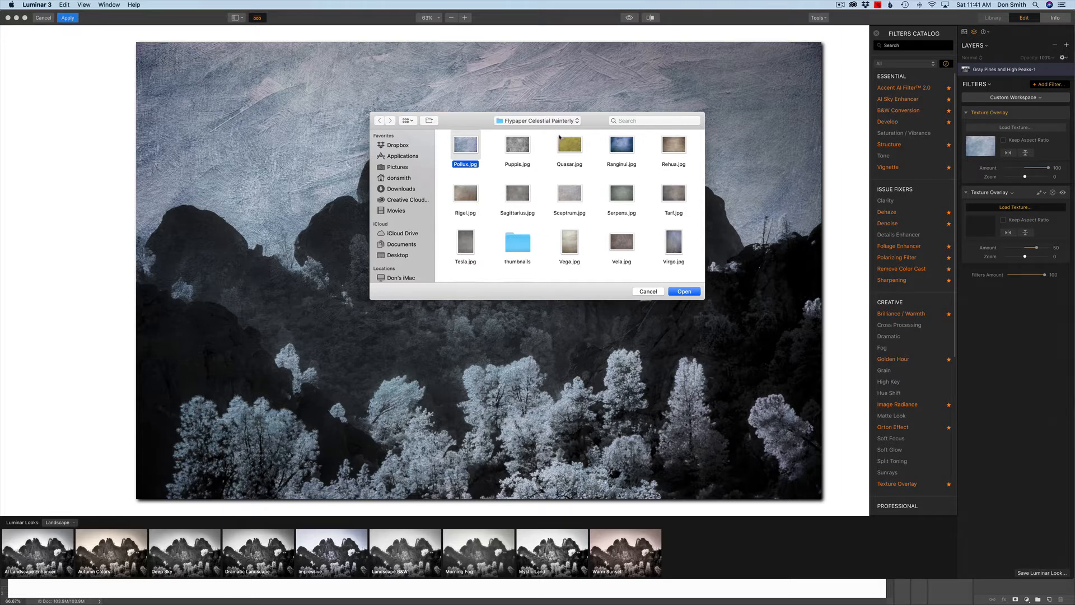
scroll(562, 156, "up", 10)
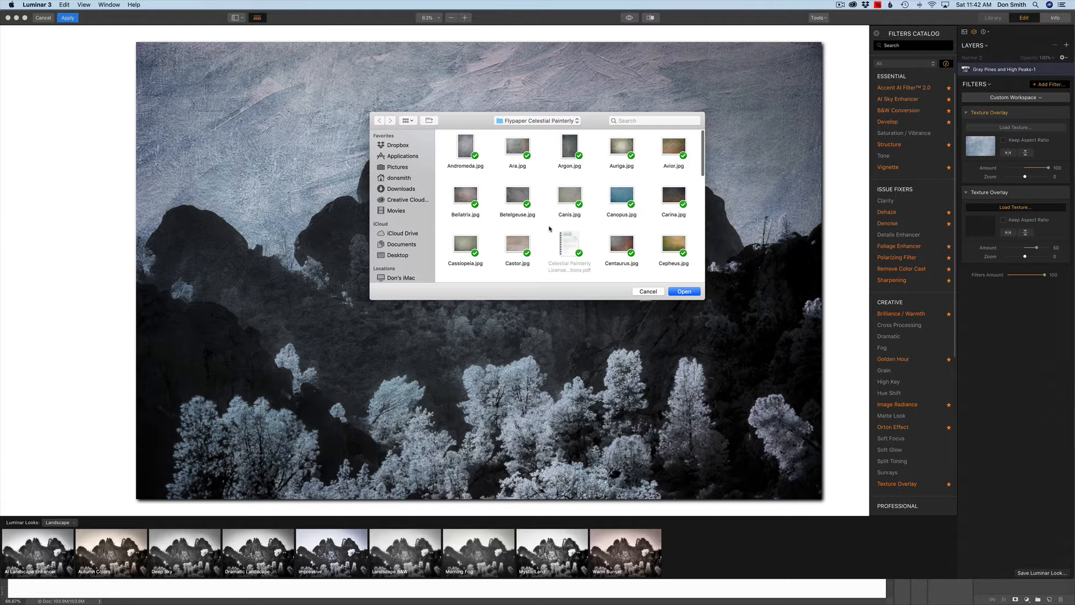
scroll(550, 228, "down", 2)
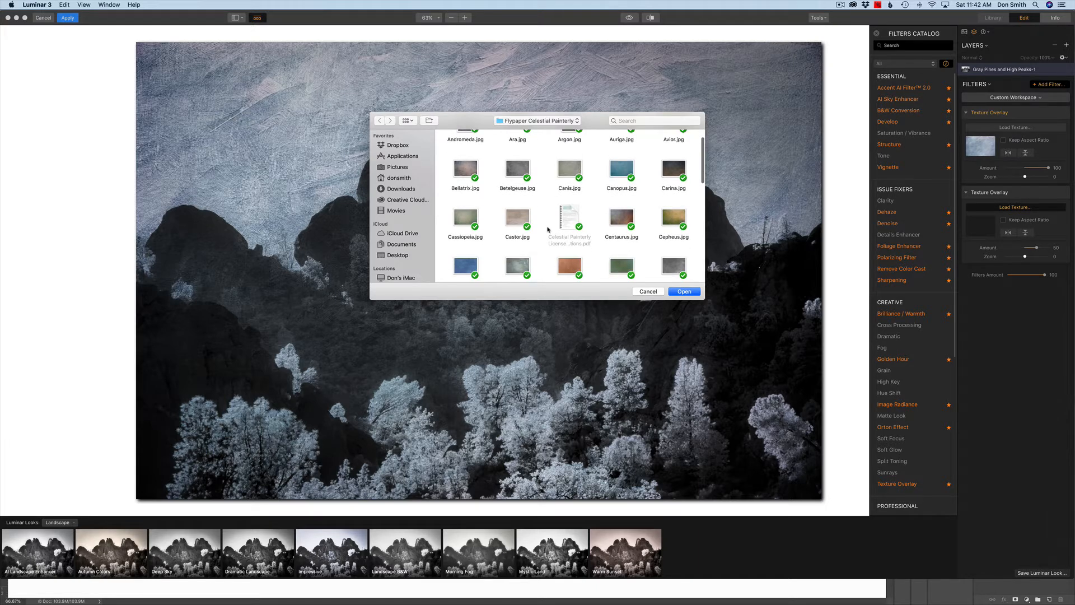
left_click(617, 221)
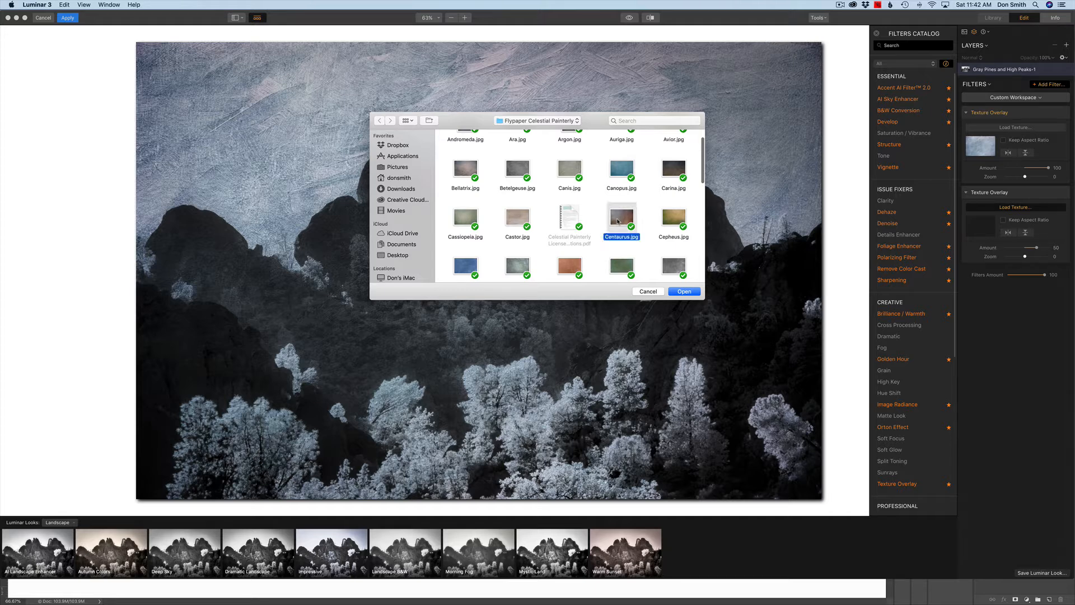
left_click(685, 292)
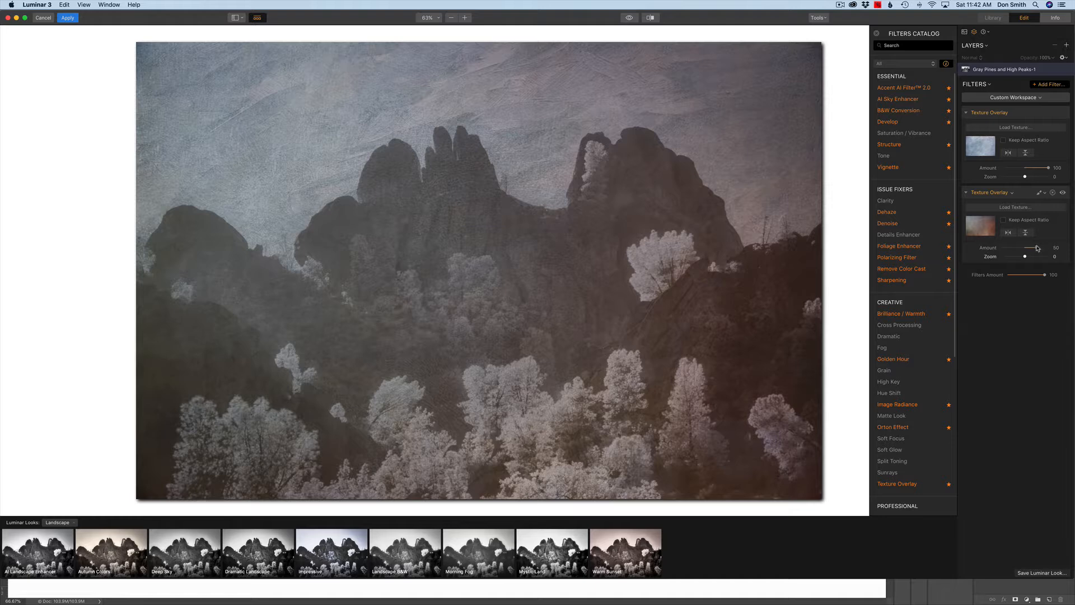
Set the Centaurus texture's amount to 100 and its blend mode to Hard Light.
left_click_drag(1036, 247, 1048, 247)
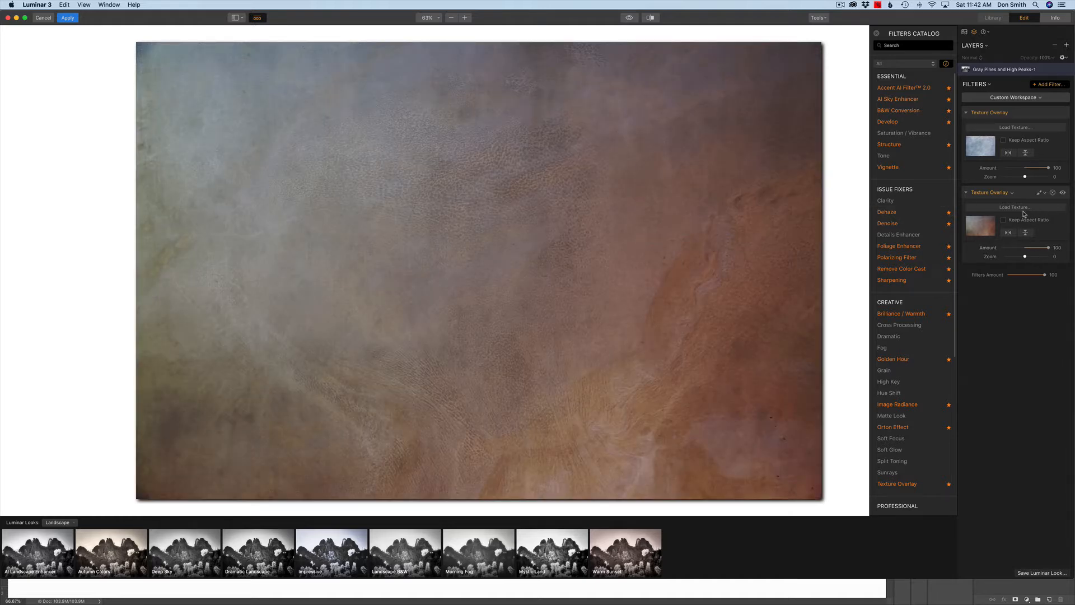
left_click(1001, 193)
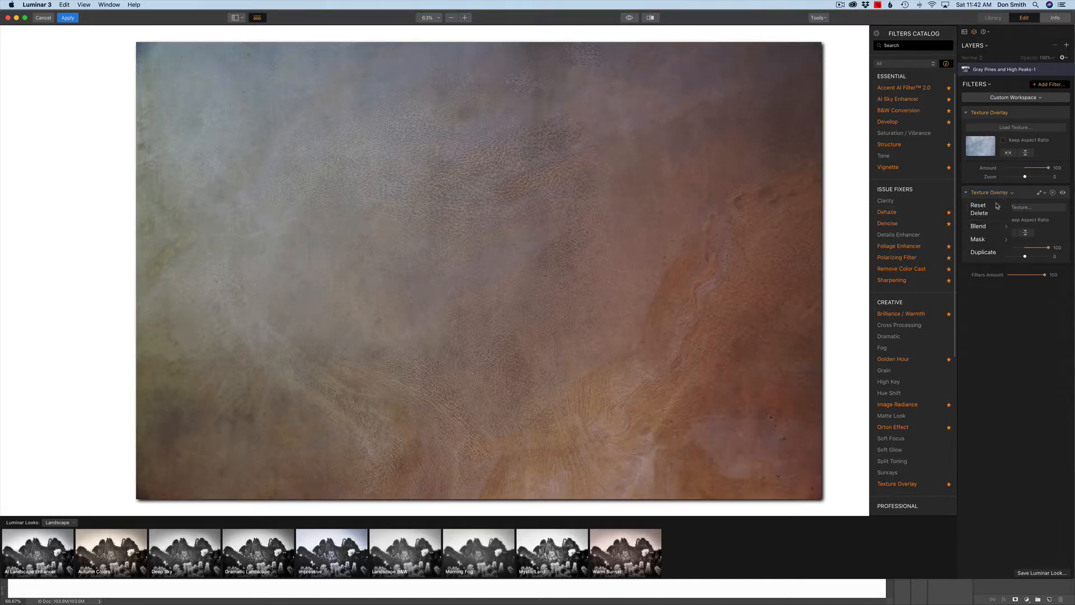
mouse_move(994, 227)
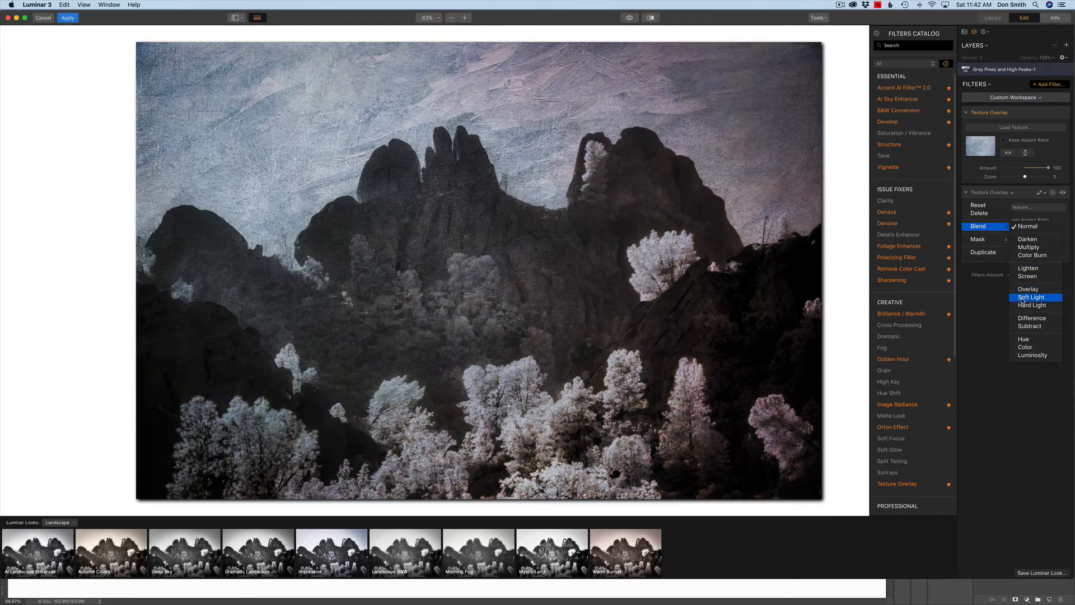
left_click(1023, 307)
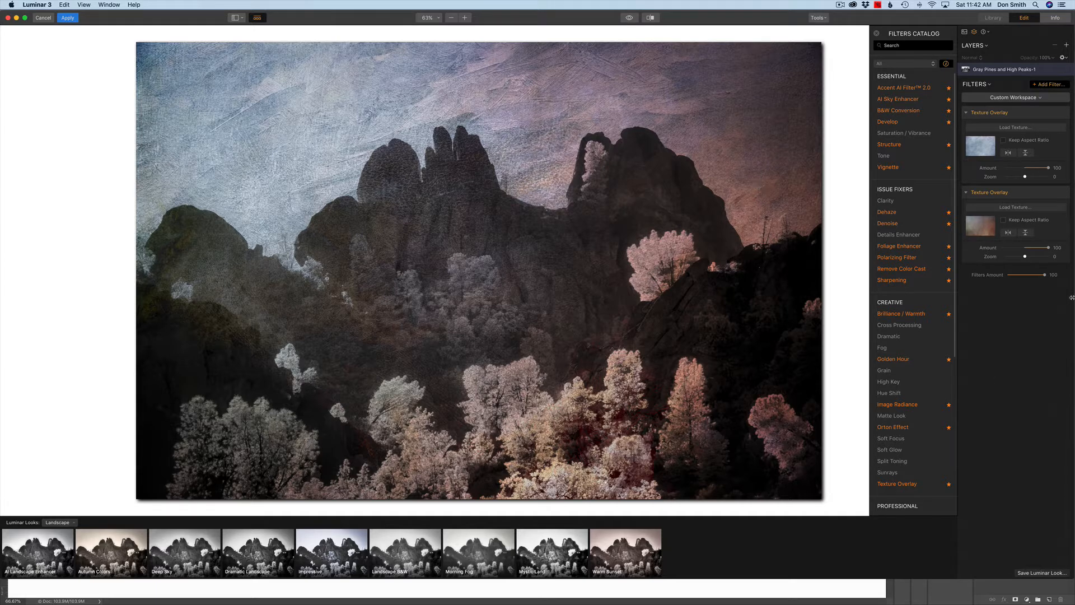
Flip the Centaurus texture horizontally and vertically, and compare the result with the original image.
left_click(1007, 233)
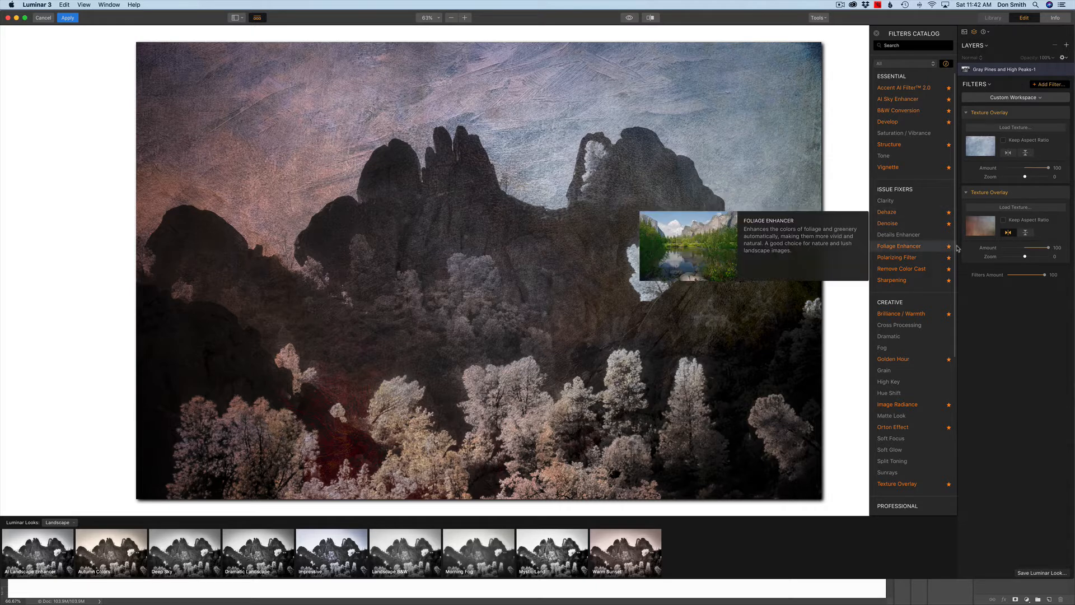
left_click(1027, 234)
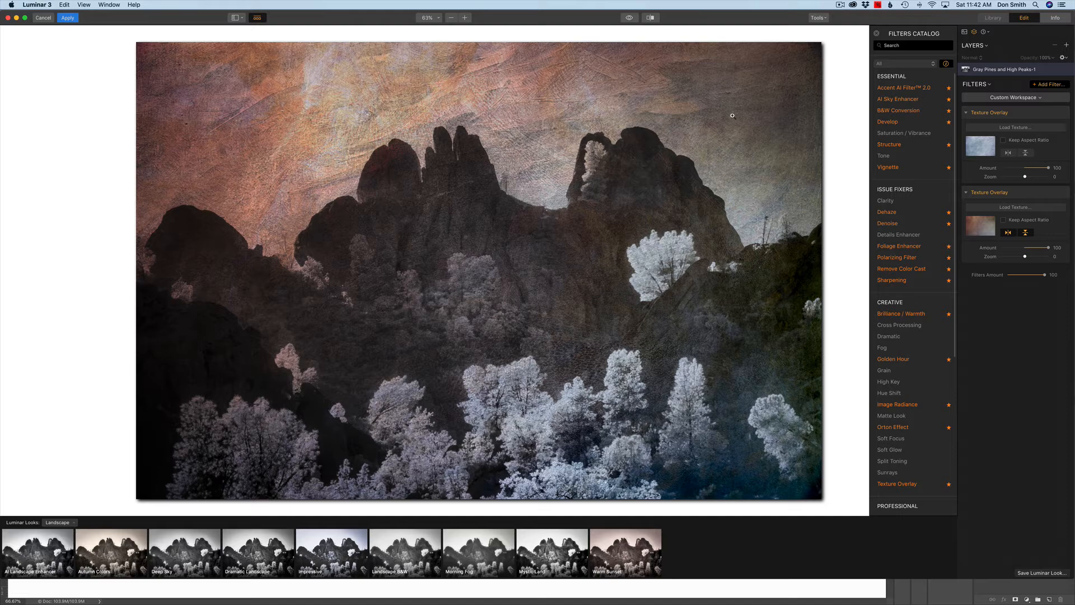
left_click(629, 19)
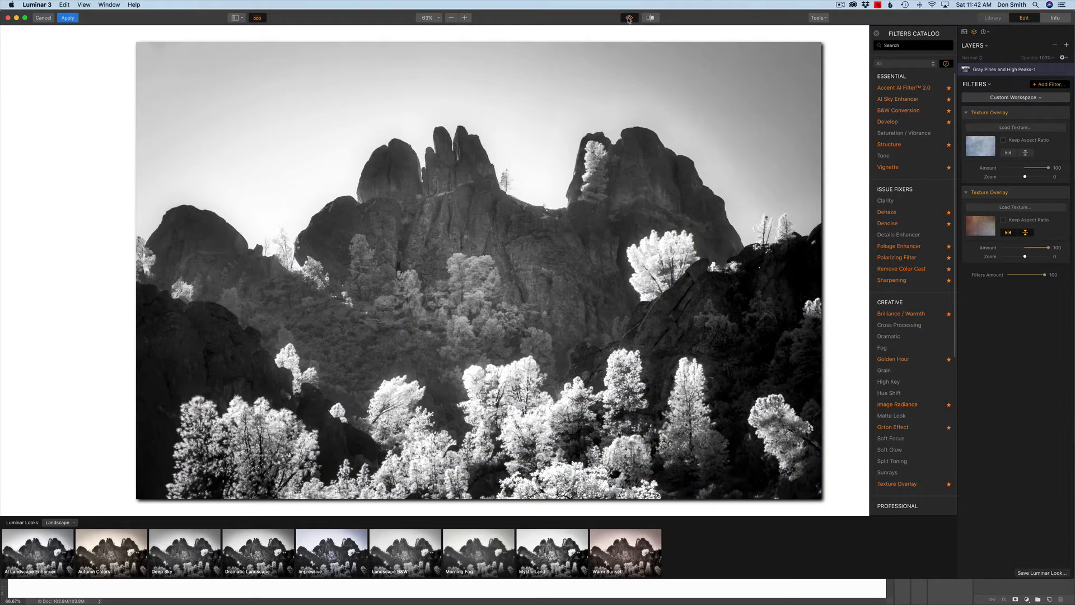
left_click(629, 18)
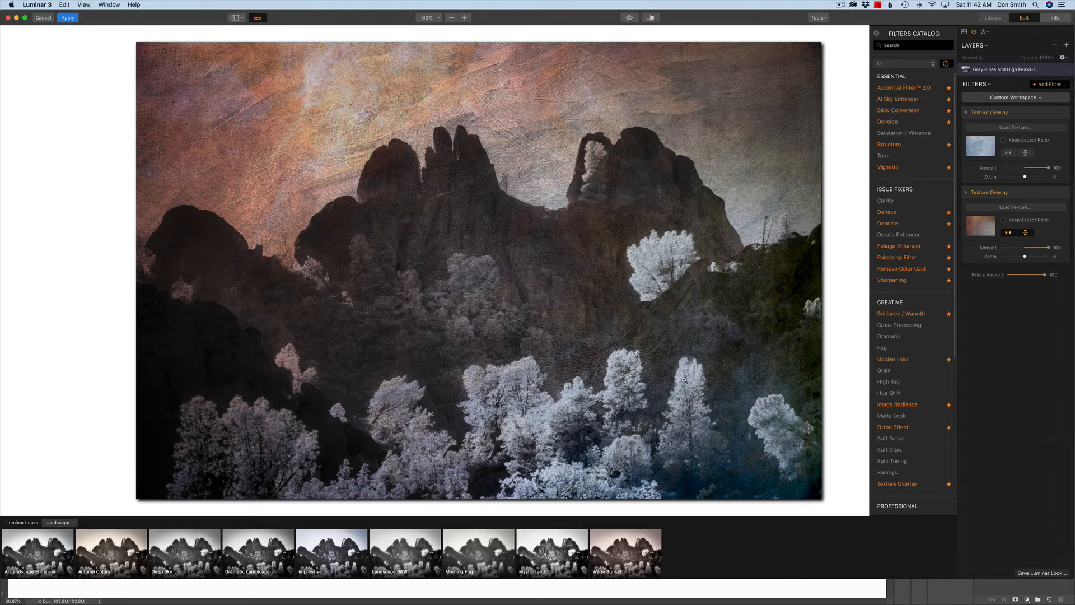
Add a Develop filter and lower its Whites to -100.
mouse_move(900, 124)
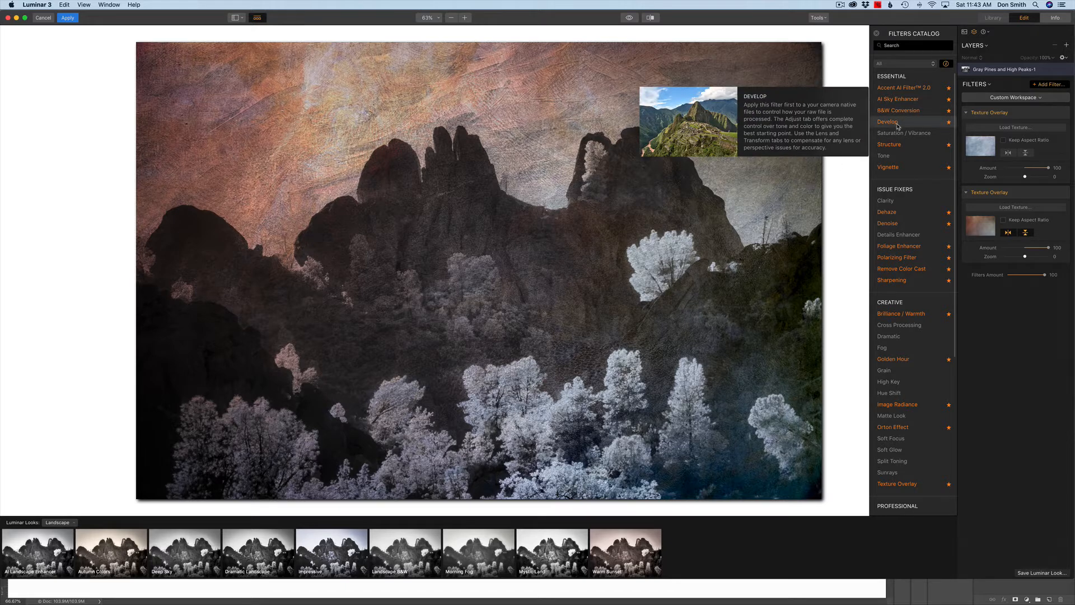
left_click(898, 124)
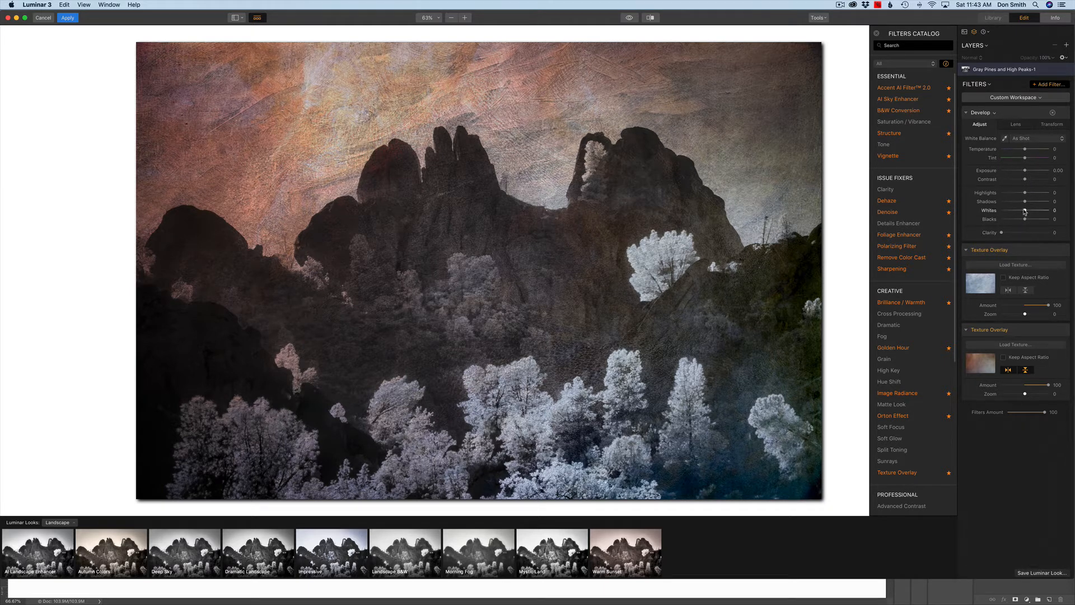
left_click_drag(1025, 211, 995, 212)
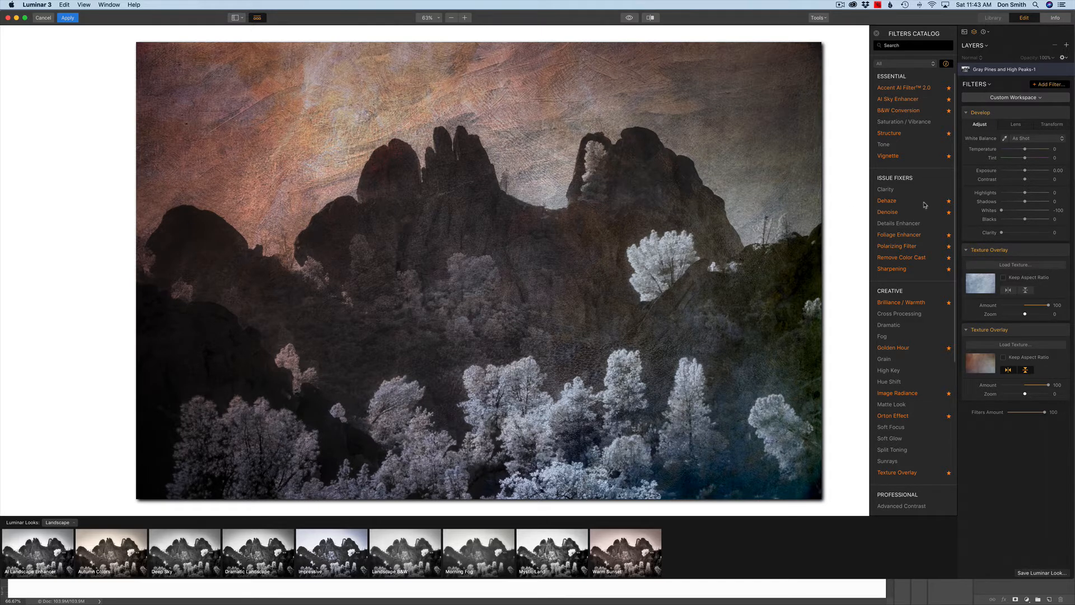
Lower the Develop filter's Shadows to -100 and add a Golden Hour filter with its amount at 45.
left_click_drag(1025, 201, 996, 205)
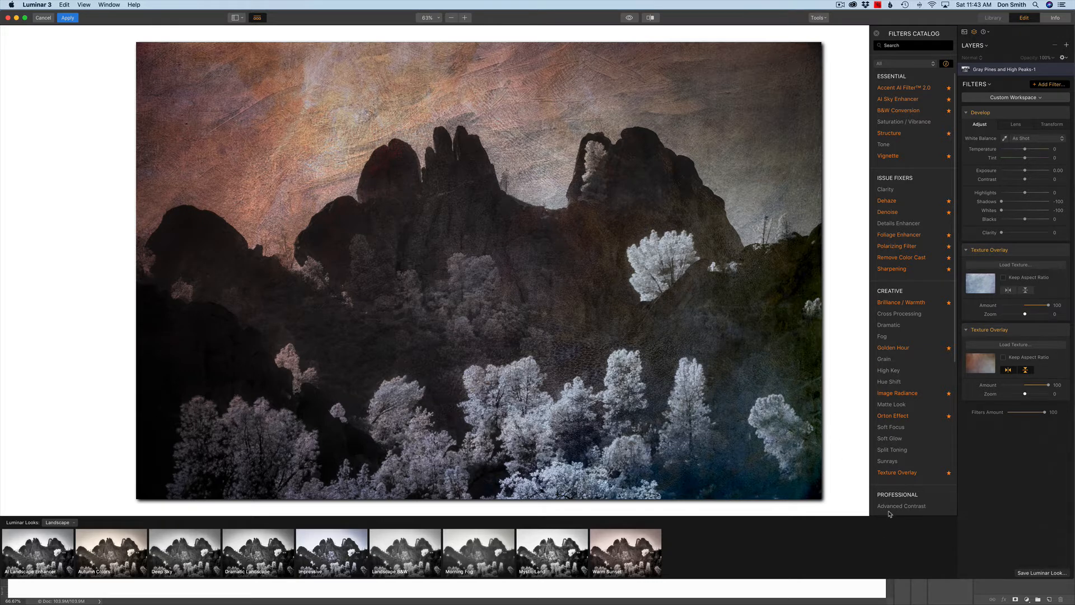
mouse_move(926, 351)
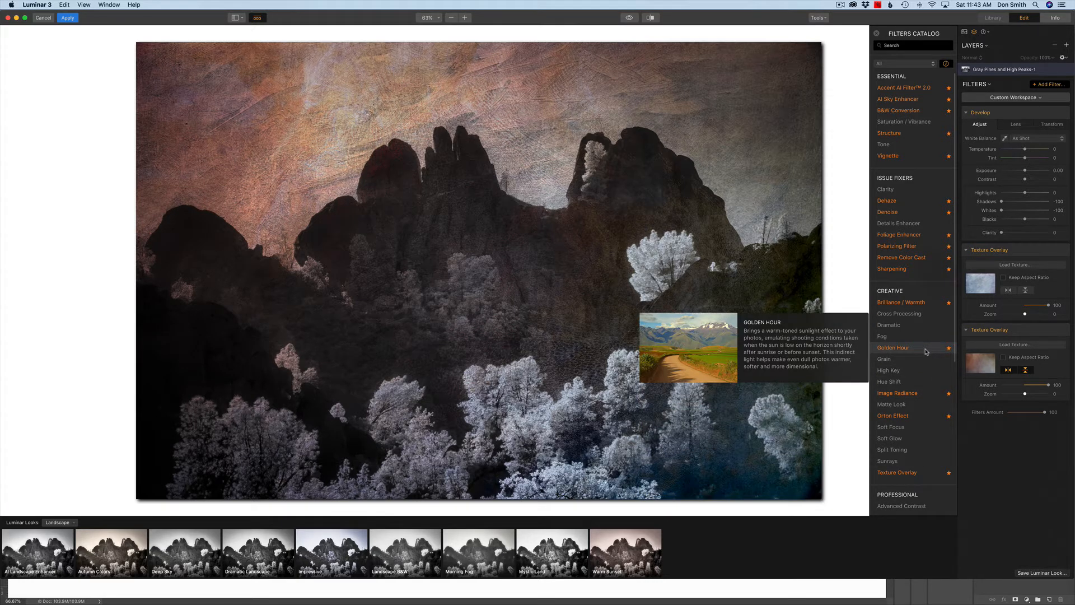
left_click(926, 351)
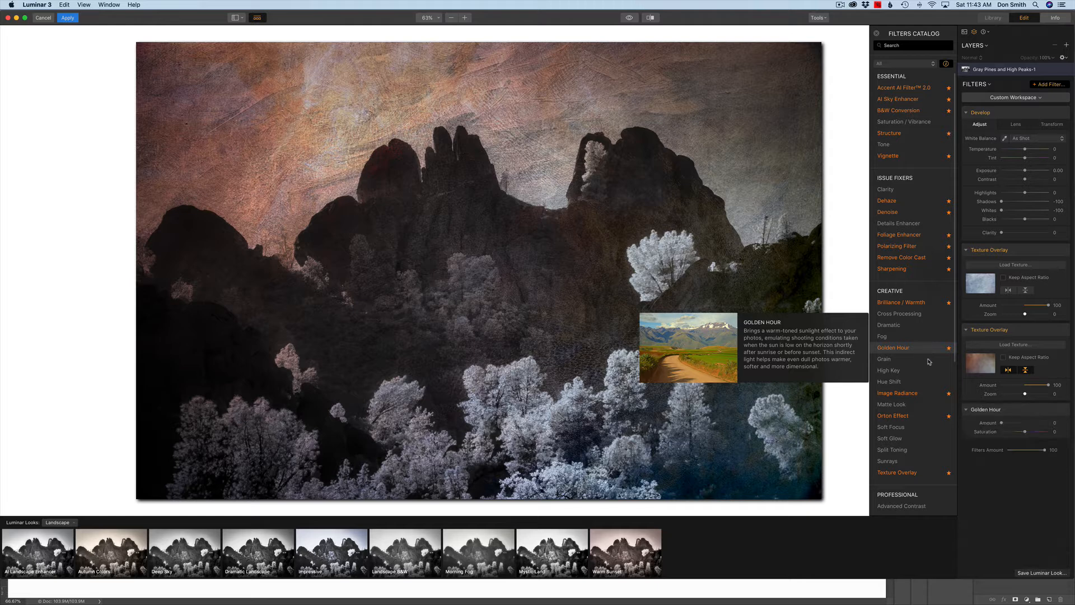
left_click_drag(1001, 424, 1023, 427)
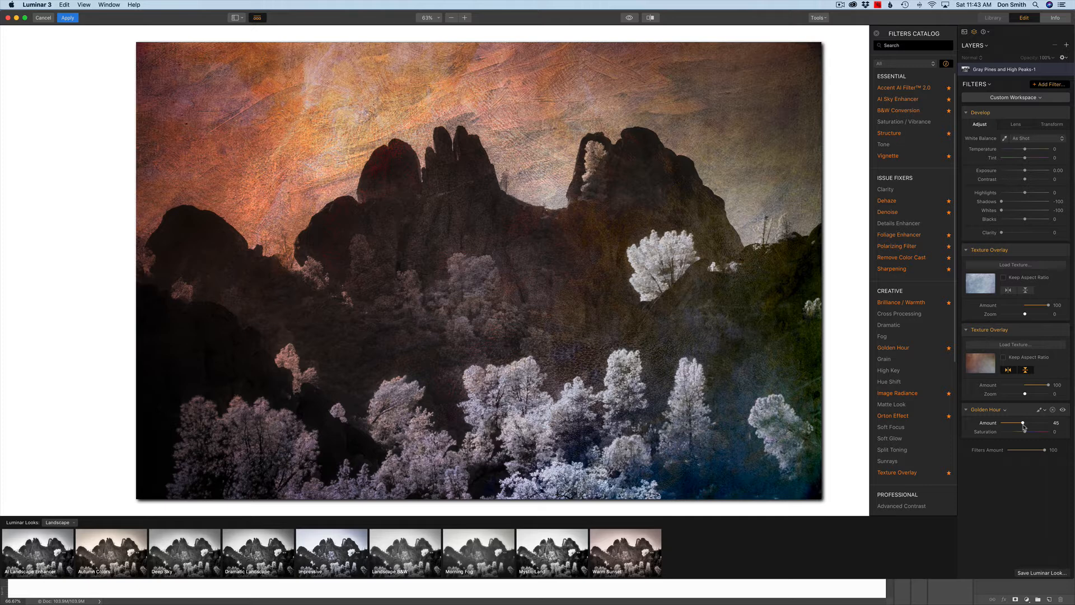
Add an Orton Effect filter with amount 51, softness 35, brightness 15 and contrast 38.
mouse_move(901, 419)
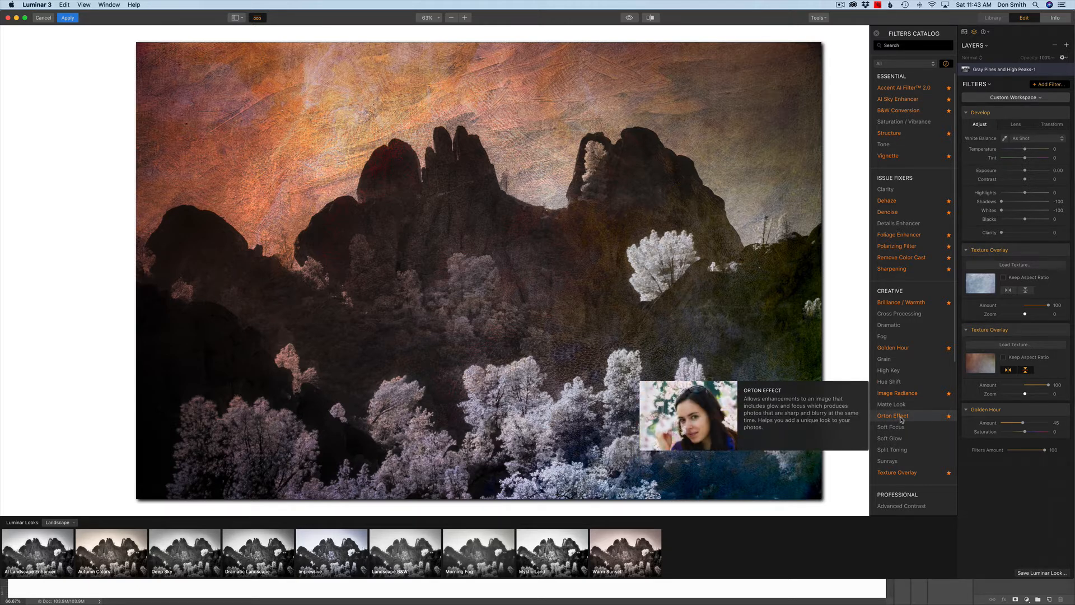
left_click(901, 419)
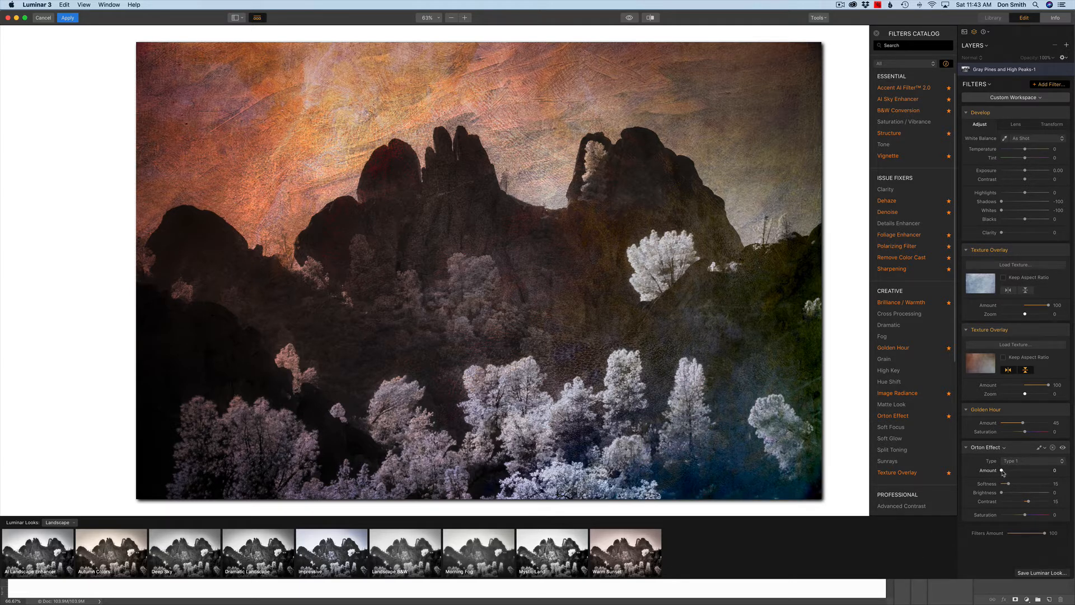
left_click_drag(1001, 472, 1022, 472)
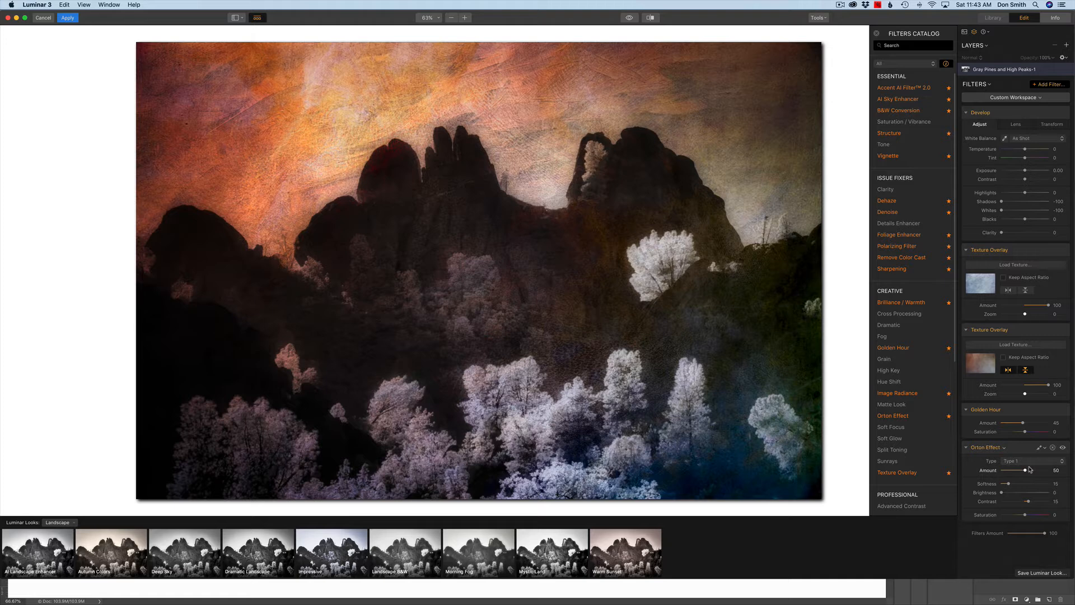
left_click_drag(1029, 470, 1029, 470)
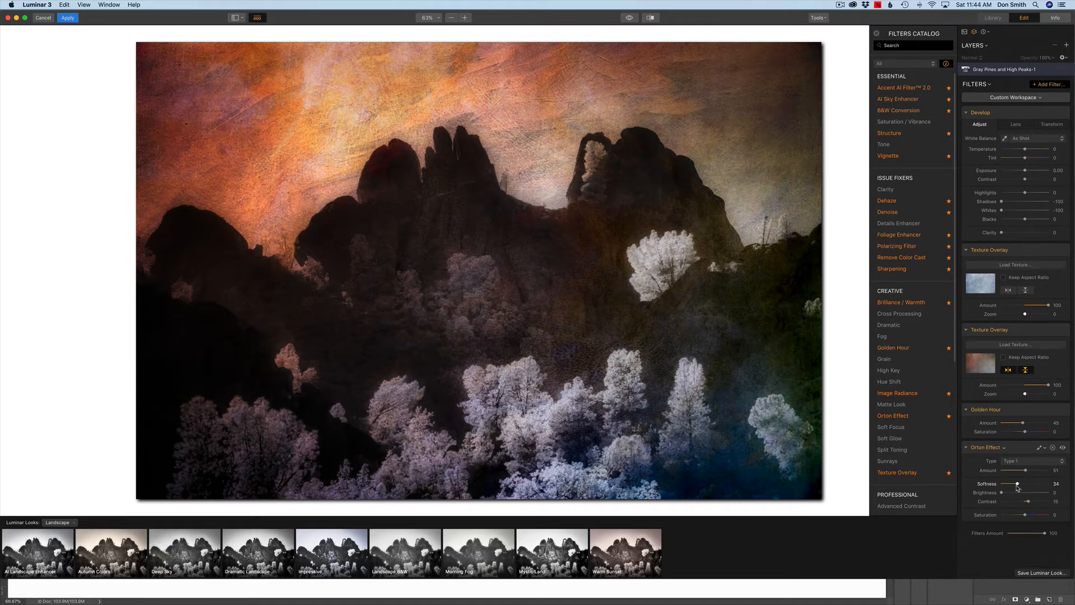
left_click_drag(1017, 484, 1008, 493)
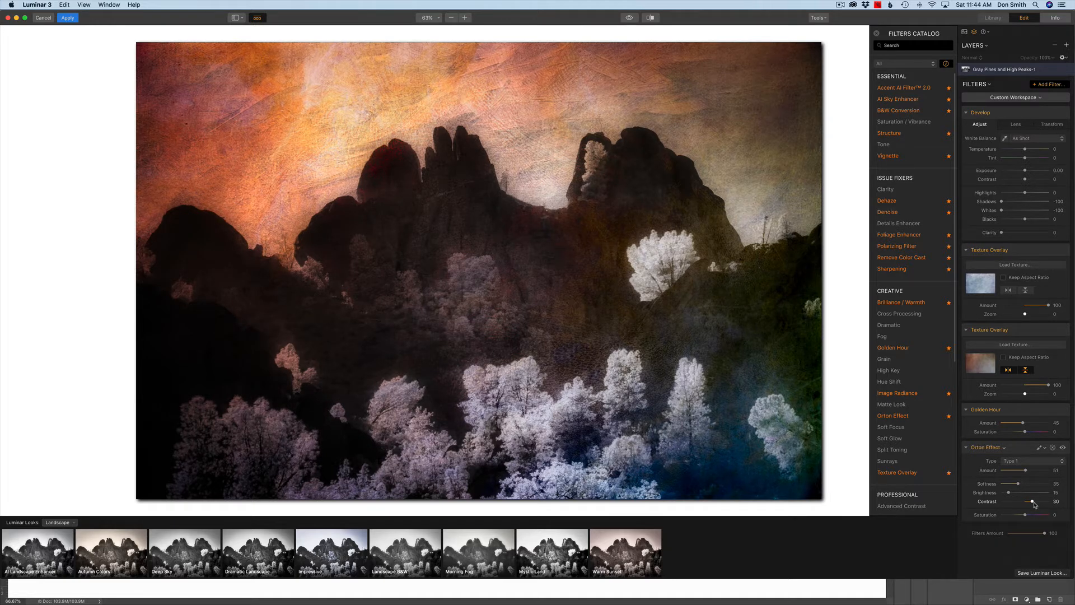
left_click_drag(1033, 501, 1036, 501)
Add a Dodge & Burn filter and lighten the dark mountains and hillside with a size 208 brush at 50% strength.
scroll(918, 417, "down", 10)
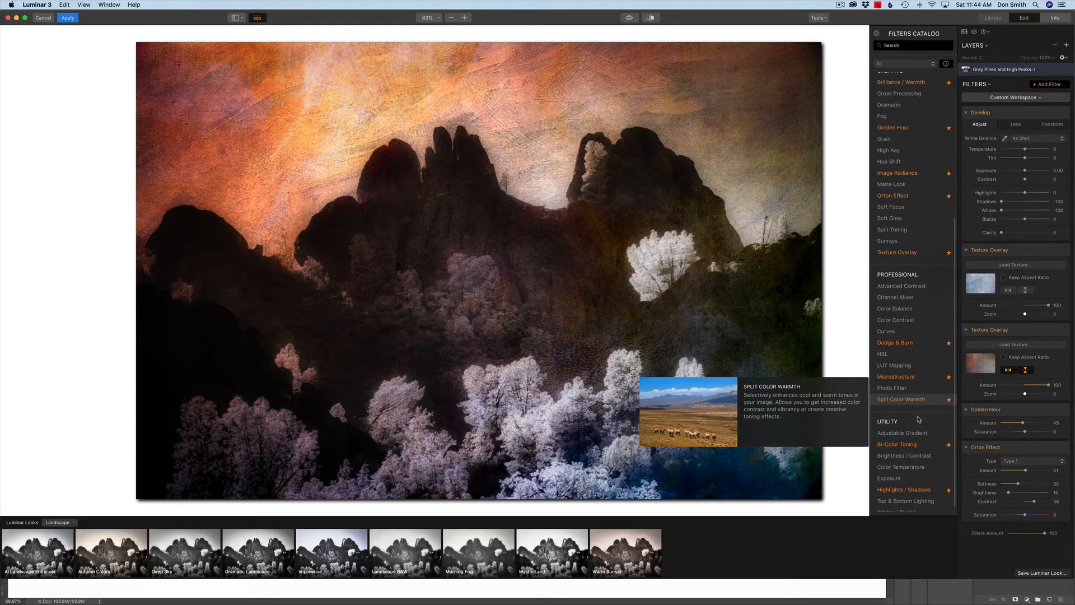
left_click(906, 343)
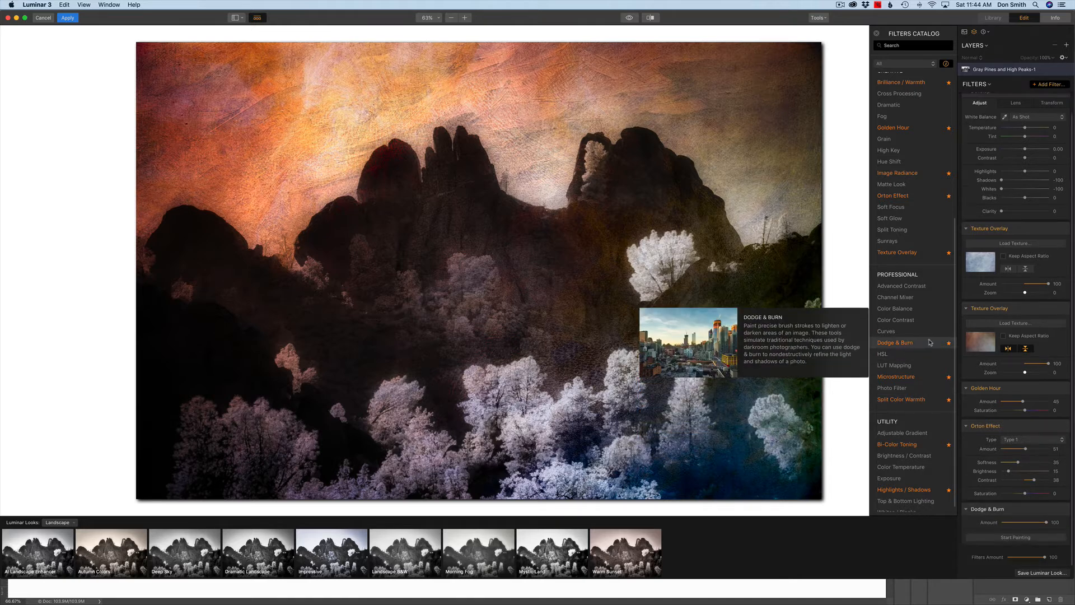
left_click(1025, 539)
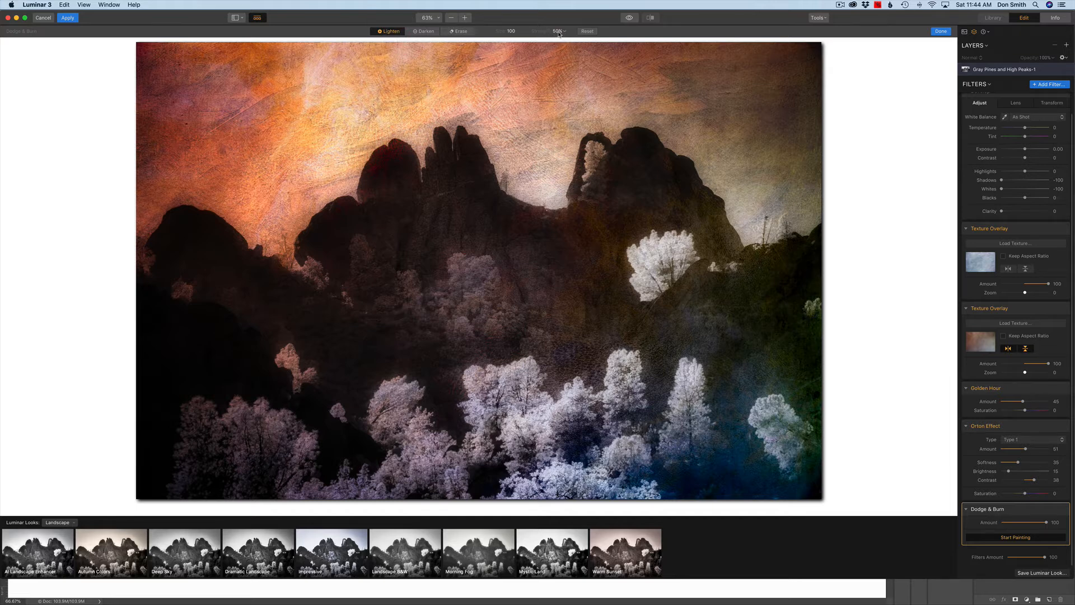
key("bracketright")
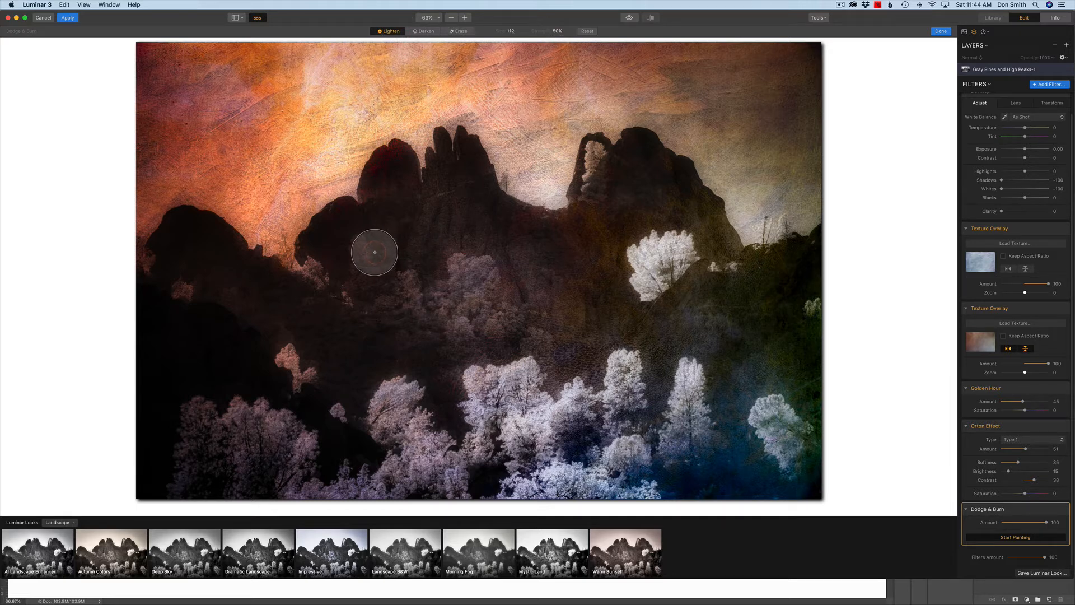
key("bracketright")
key("bracketright")
key("bracketright")
key("bracketright")
key("bracketright")
key("bracketright")
key("bracketright")
key("bracketright")
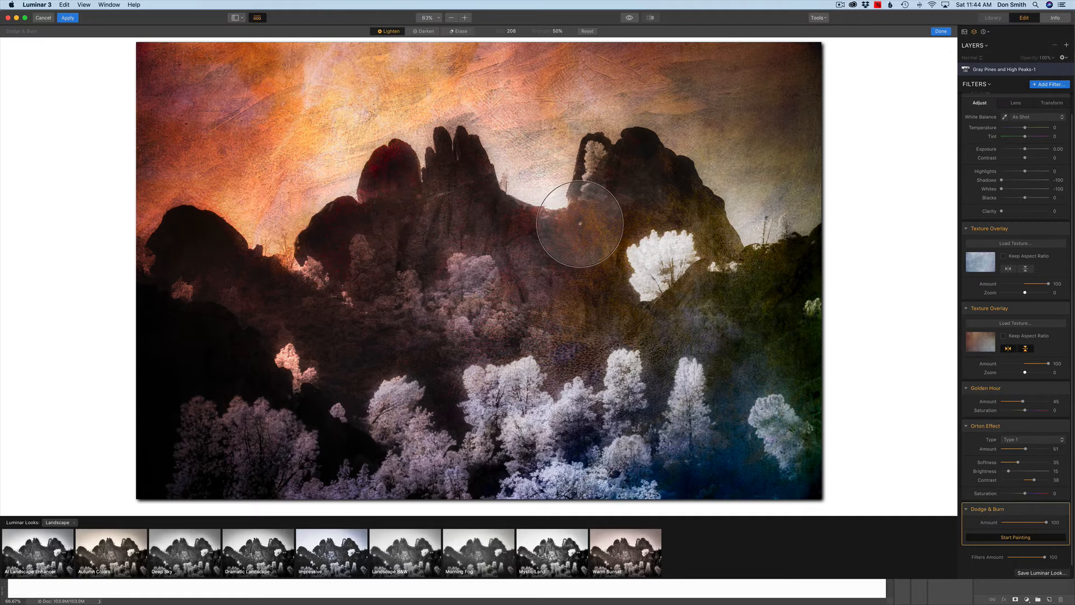
mouse_move(580, 223)
left_mouse_down()
mouse_move(646, 184)
mouse_move(601, 253)
mouse_move(583, 242)
mouse_move(563, 187)
left_mouse_up()
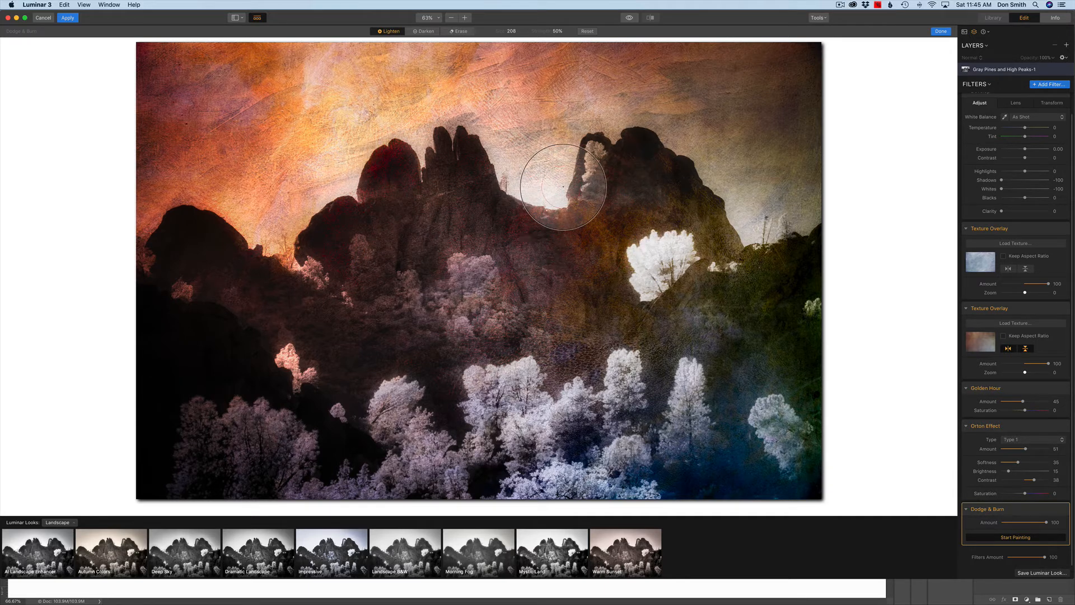
Lighten the sky in the gap between the peaks with a size 160 brush, and darken along its edge with a size 100 brush.
key("[")
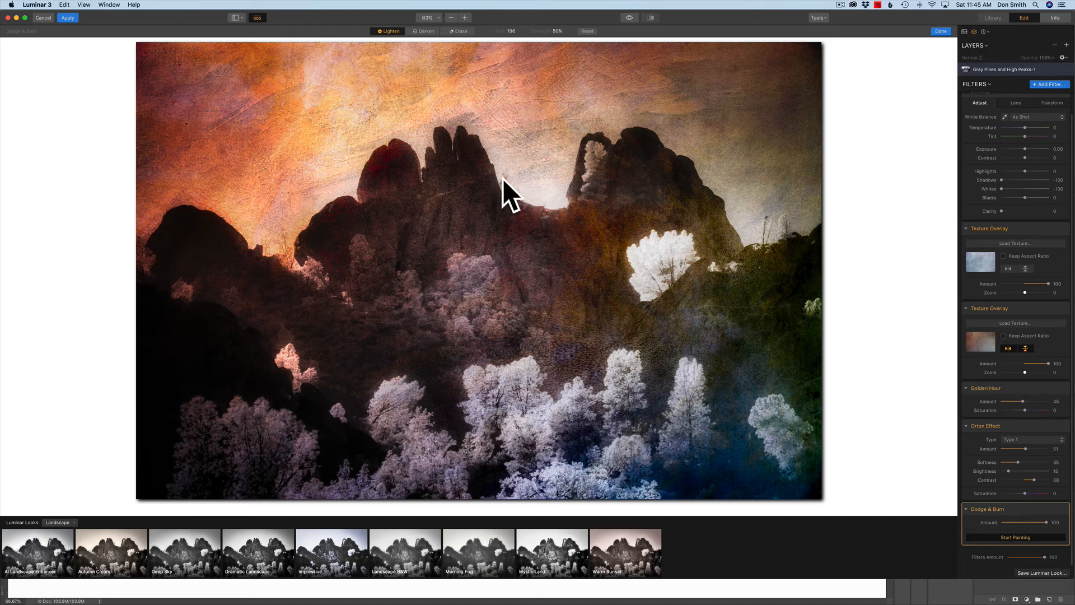
key("[")
key("[")
key("[")
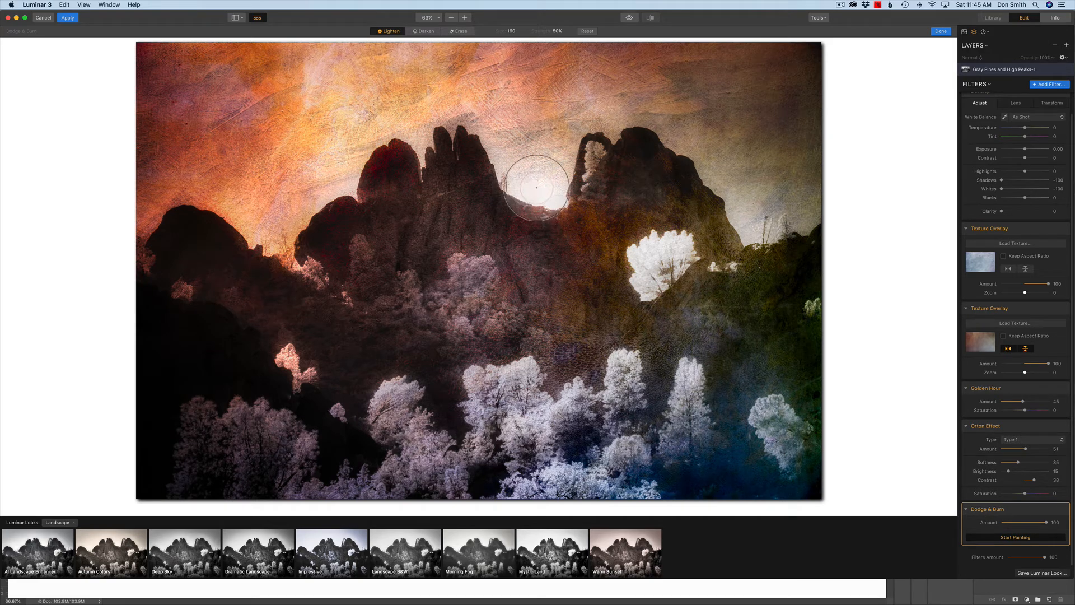
left_click(537, 187)
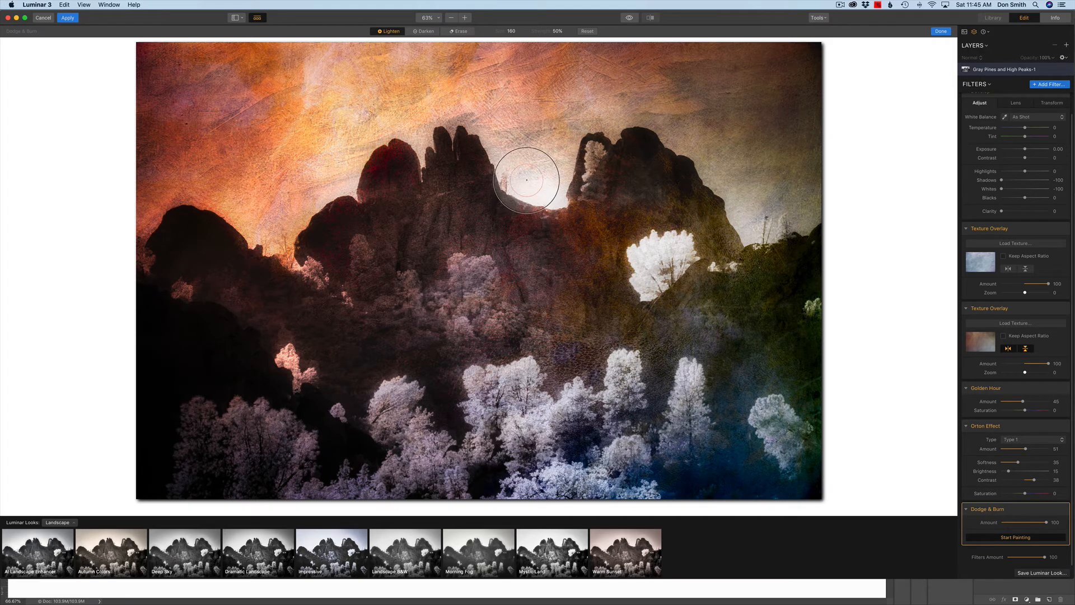
left_click(424, 31)
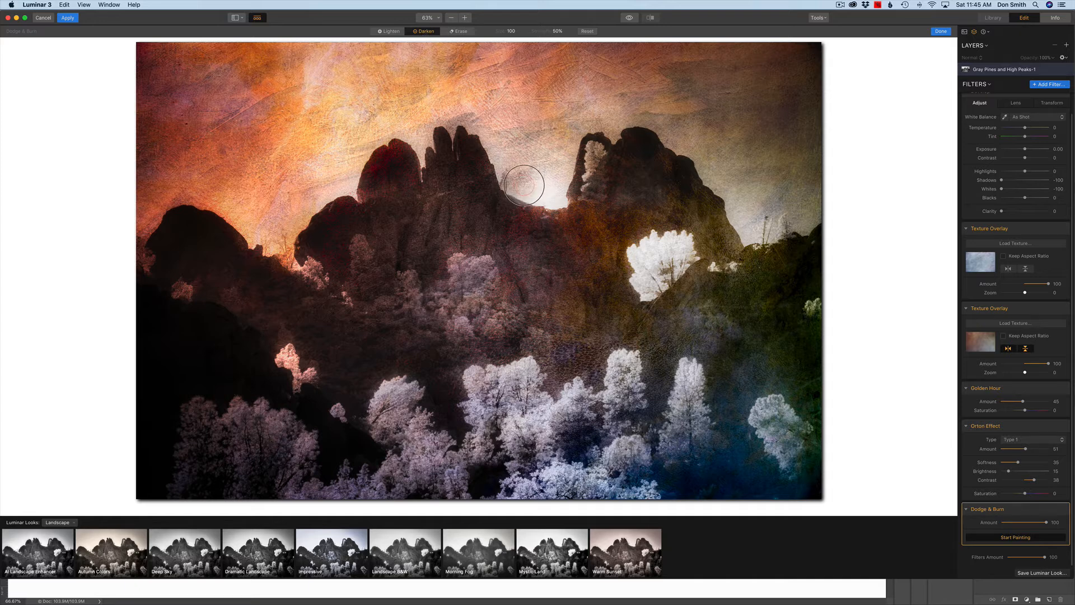
mouse_move(524, 185)
left_mouse_down()
mouse_move(557, 197)
mouse_move(556, 185)
mouse_move(531, 179)
mouse_move(528, 162)
mouse_move(496, 179)
left_mouse_up()
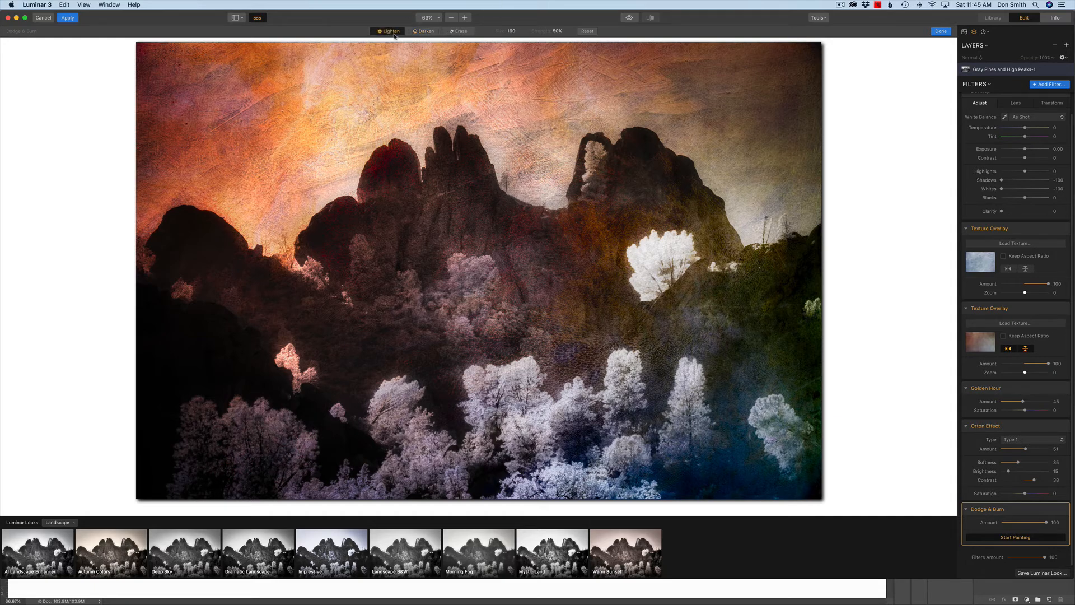
key("ctrl+Up")
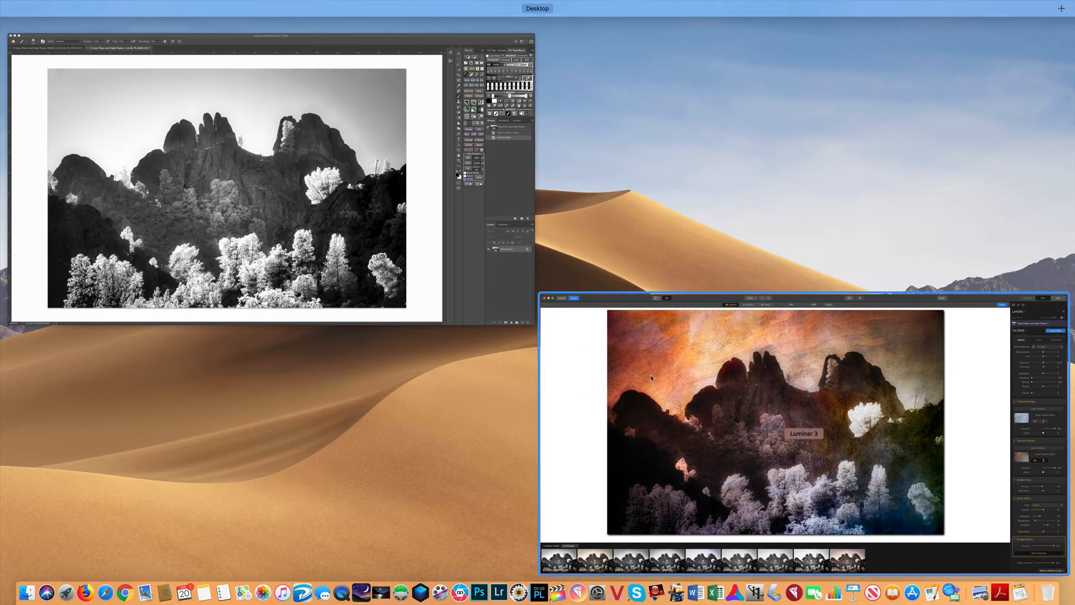
left_click(654, 370)
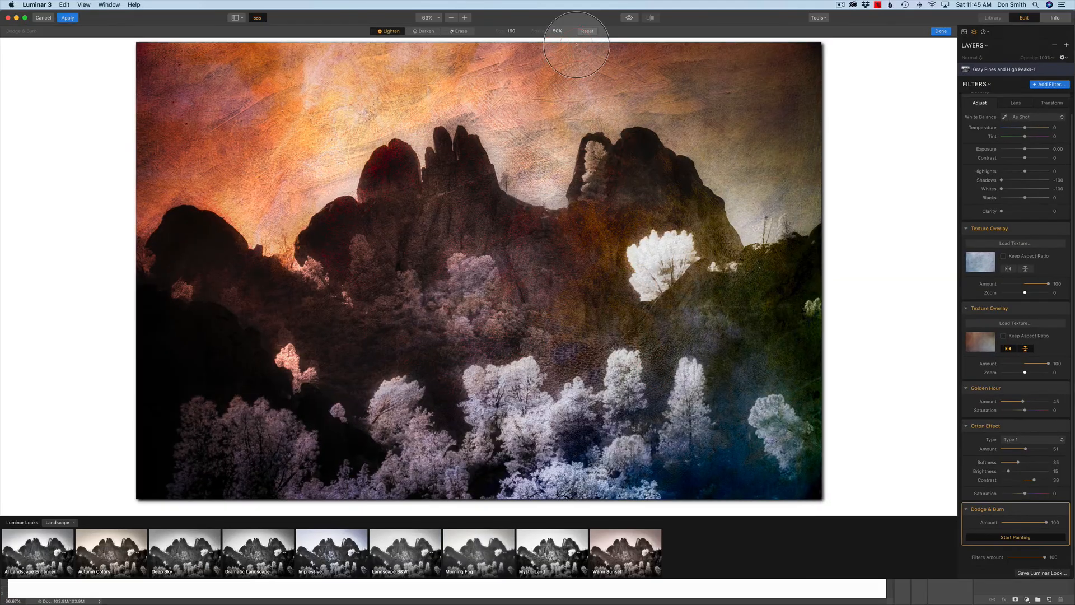
Lighten the trees in the photo's lower-left corner with a size 232 brush at 100% strength.
left_click(560, 31)
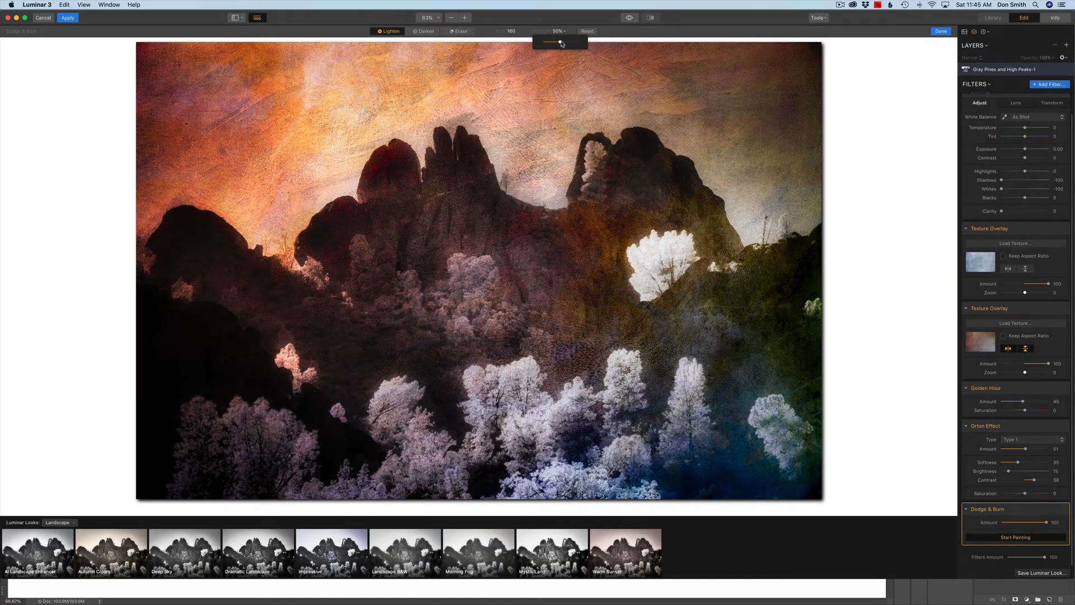
left_click_drag(561, 43, 577, 43)
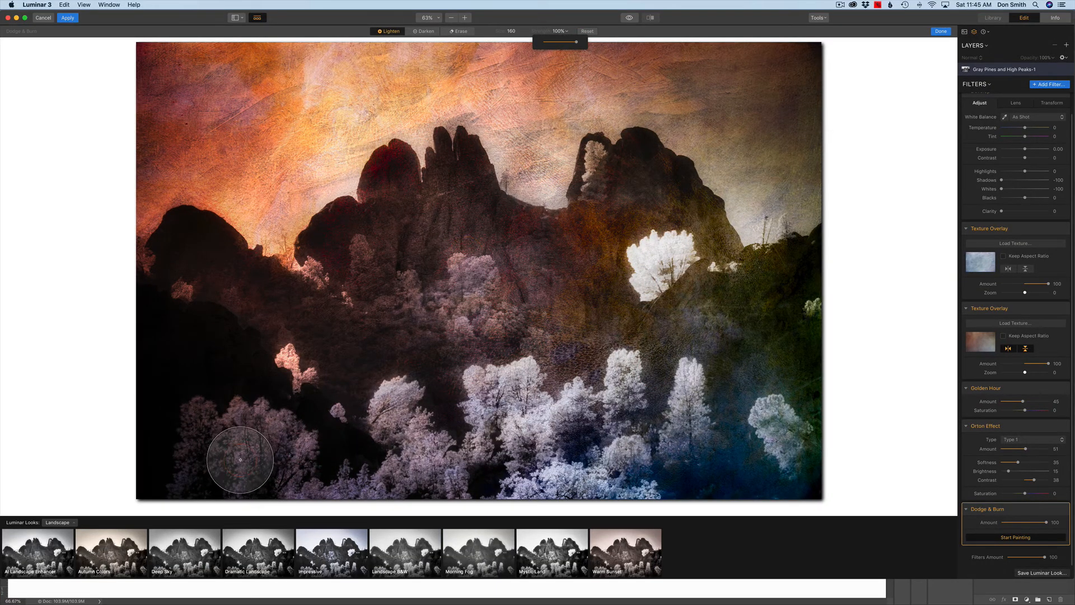
key("bracketright")
key("bracketright")
key("bracketright")
key("bracketright")
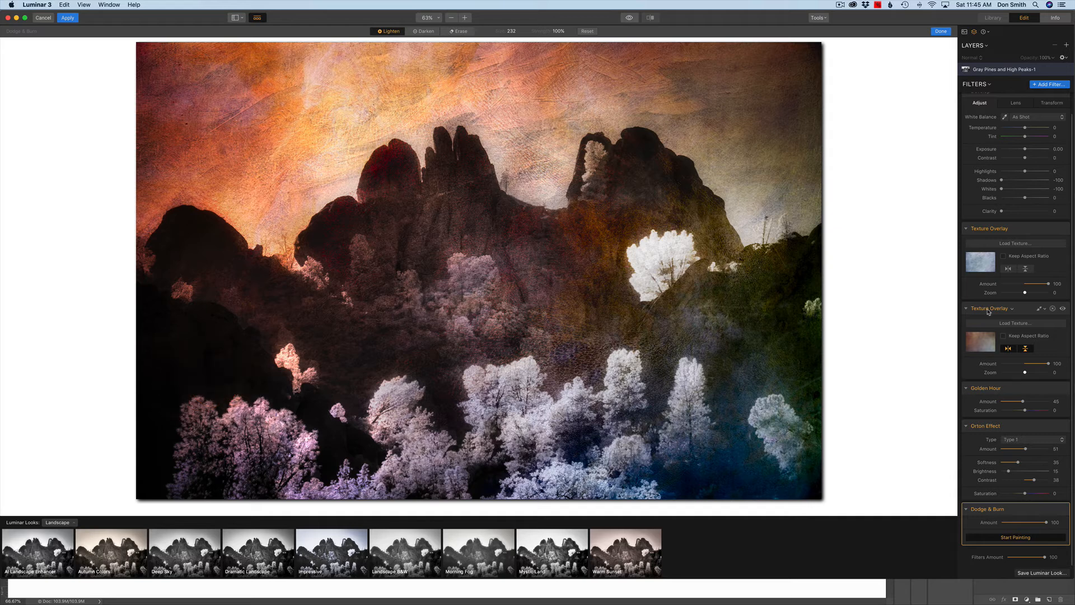
Add a Vignette filter and set its amount to -56.
left_click(1058, 86)
mouse_move(933, 427)
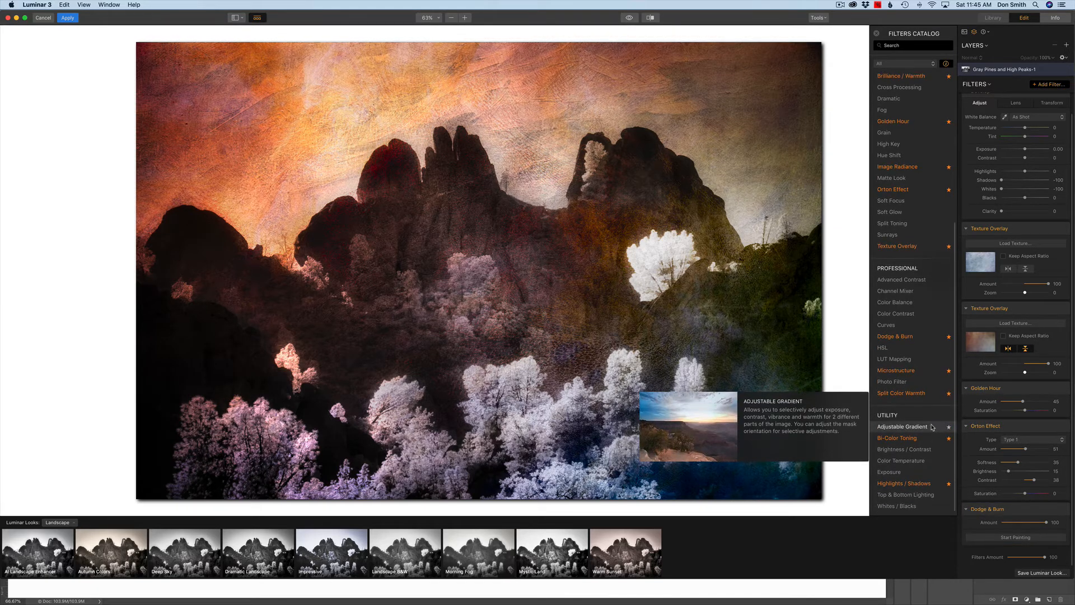
scroll(923, 239, "up", 5)
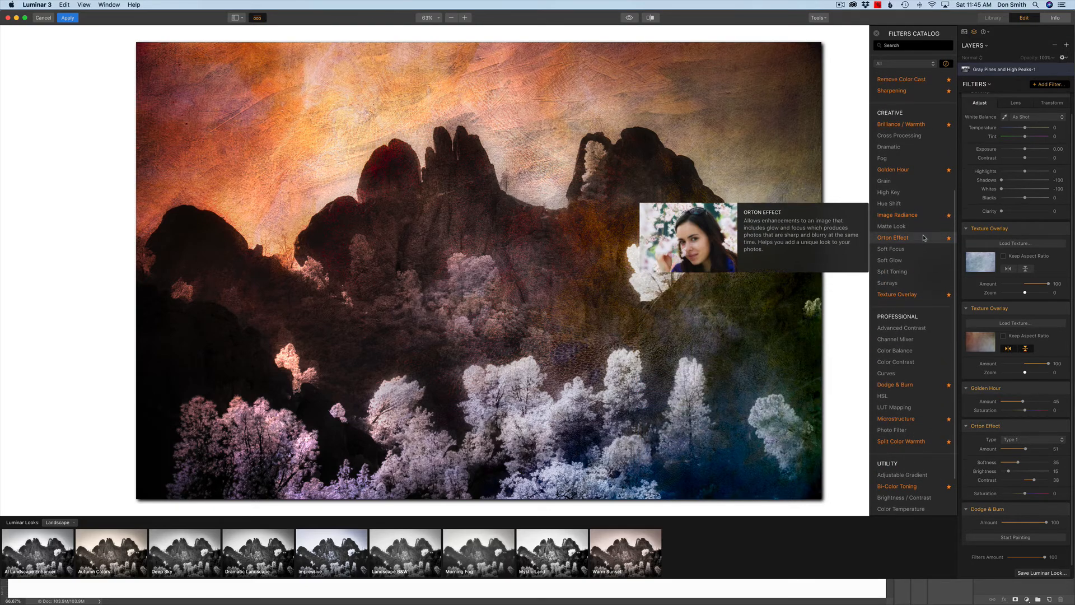
scroll(924, 240, "up", 2)
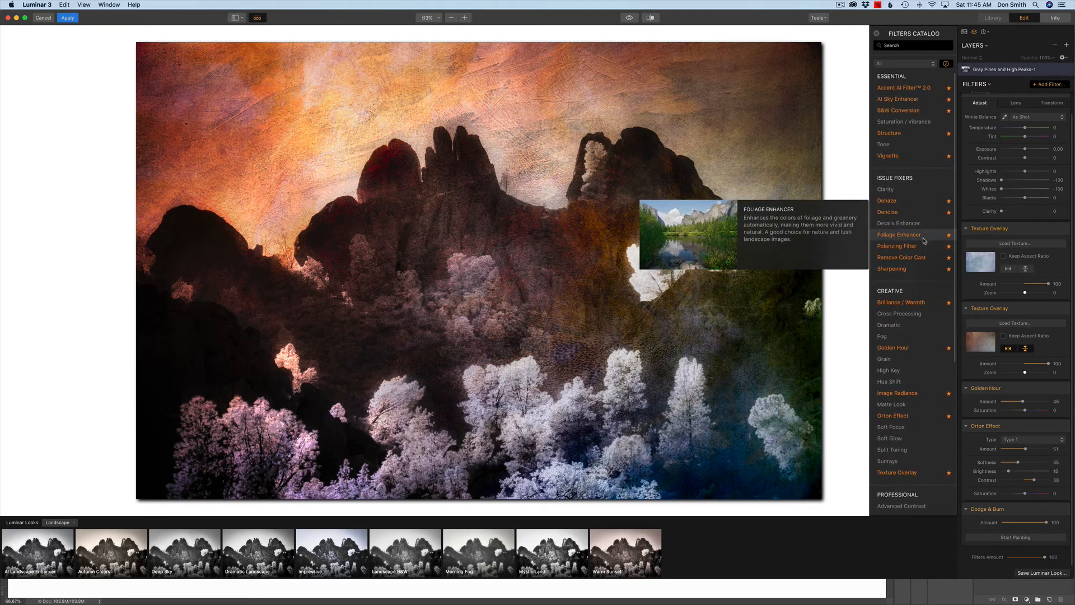
left_click(901, 156)
scroll(1030, 550, "down", 2)
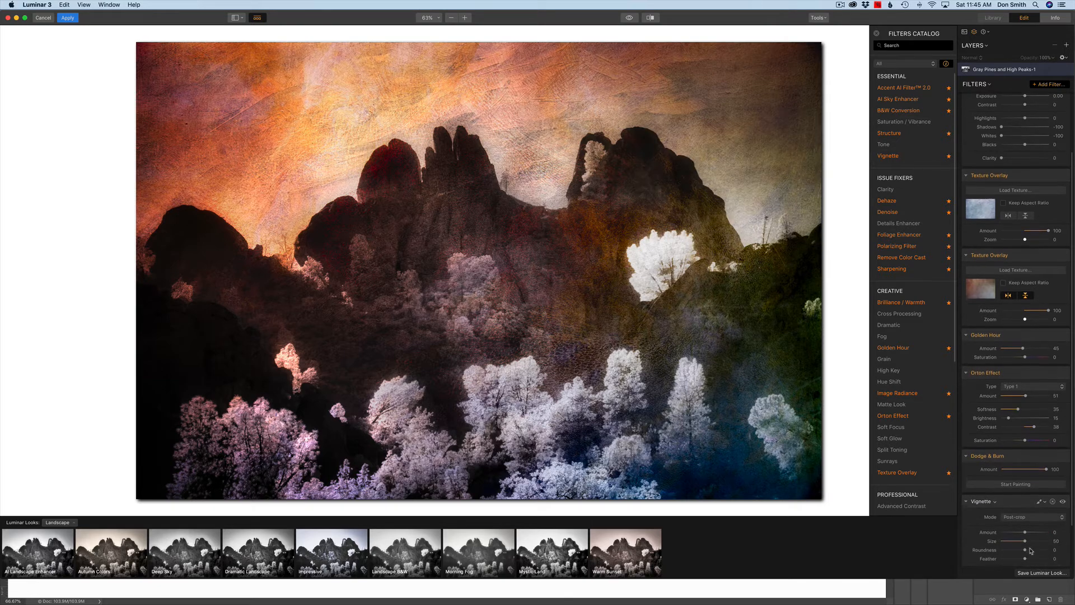
scroll(1030, 550, "down", 1)
left_click_drag(1026, 526, 1011, 525)
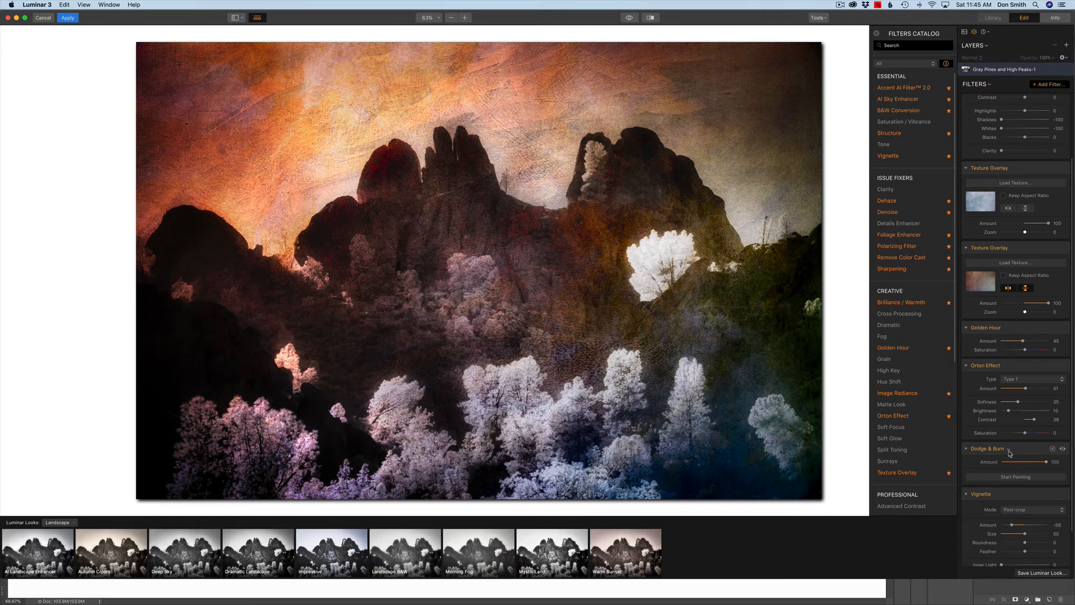
Resume the Dodge & Burn painting and darken the bright white tree below the right-hand peak with a size 100 brush at 50% strength.
left_click(1017, 477)
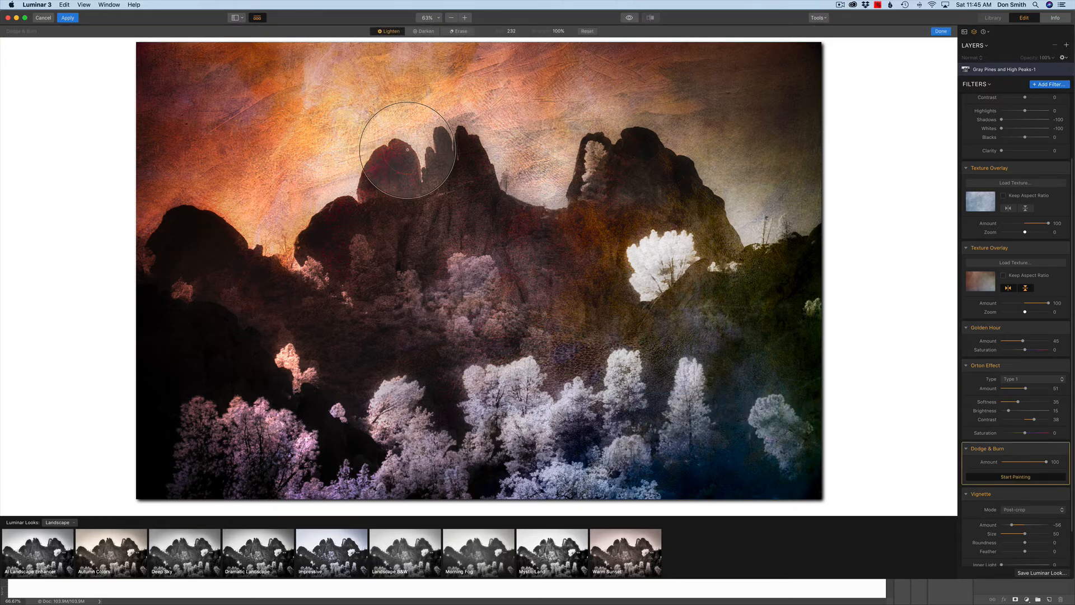
left_click(427, 31)
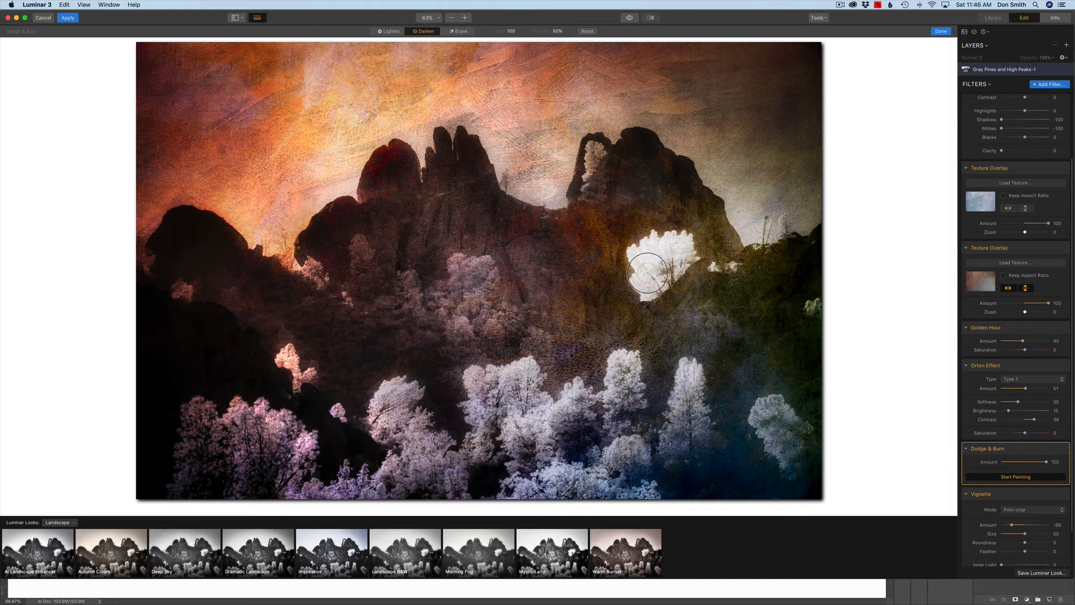
mouse_move(647, 273)
left_mouse_down()
mouse_move(644, 255)
mouse_move(650, 285)
mouse_move(662, 255)
mouse_move(686, 249)
mouse_move(652, 264)
mouse_move(629, 303)
left_mouse_up()
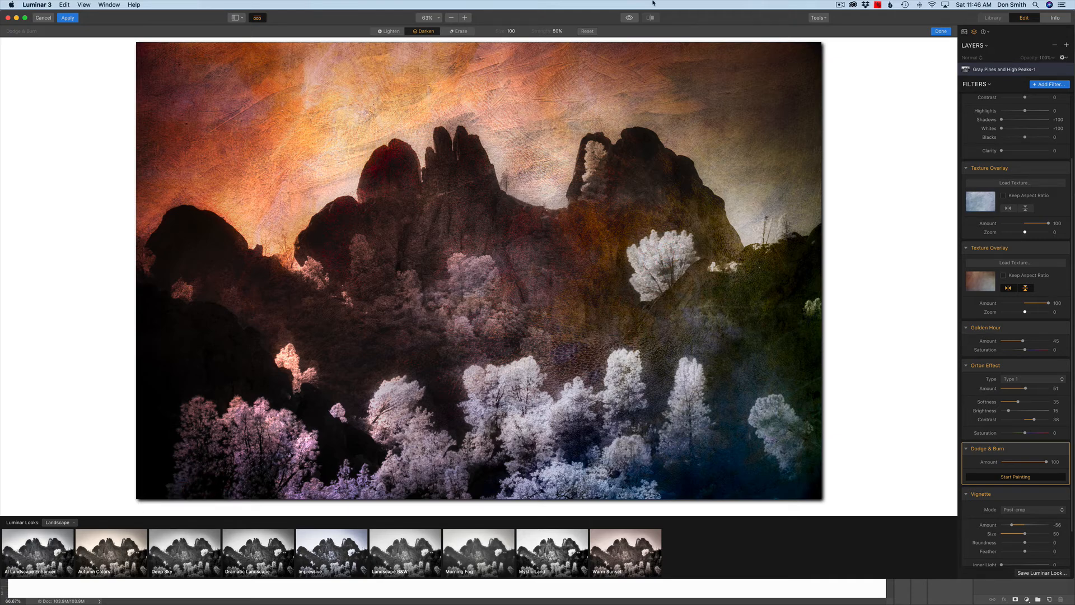
Finish the Dodge & Burn painting and compare the edited photo with the original image.
left_click(630, 19)
left_click(631, 19)
left_click(631, 19)
left_click(630, 18)
left_click(941, 31)
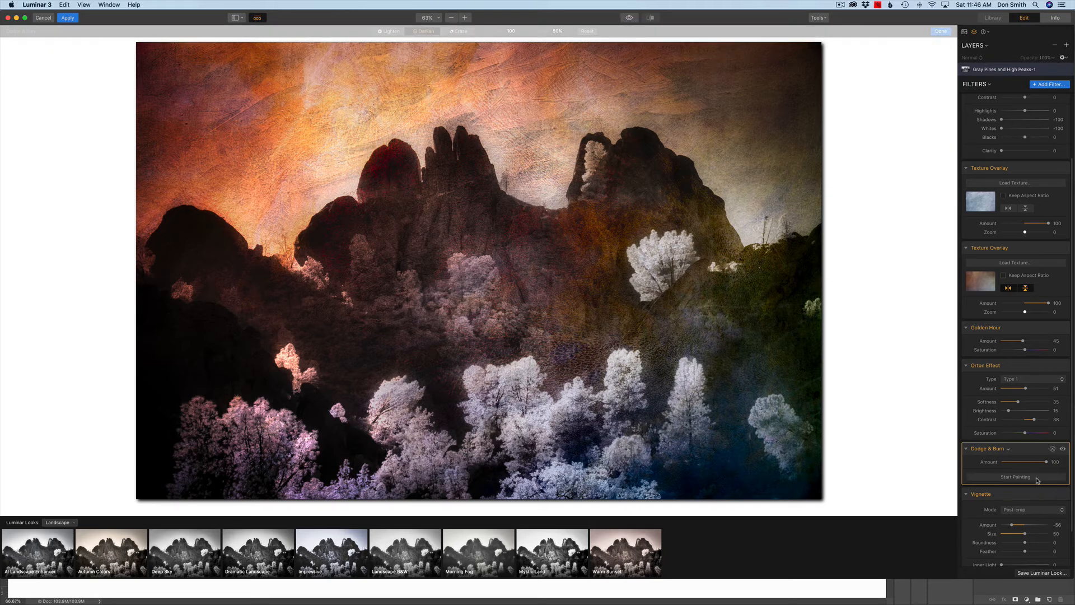
left_click(629, 19)
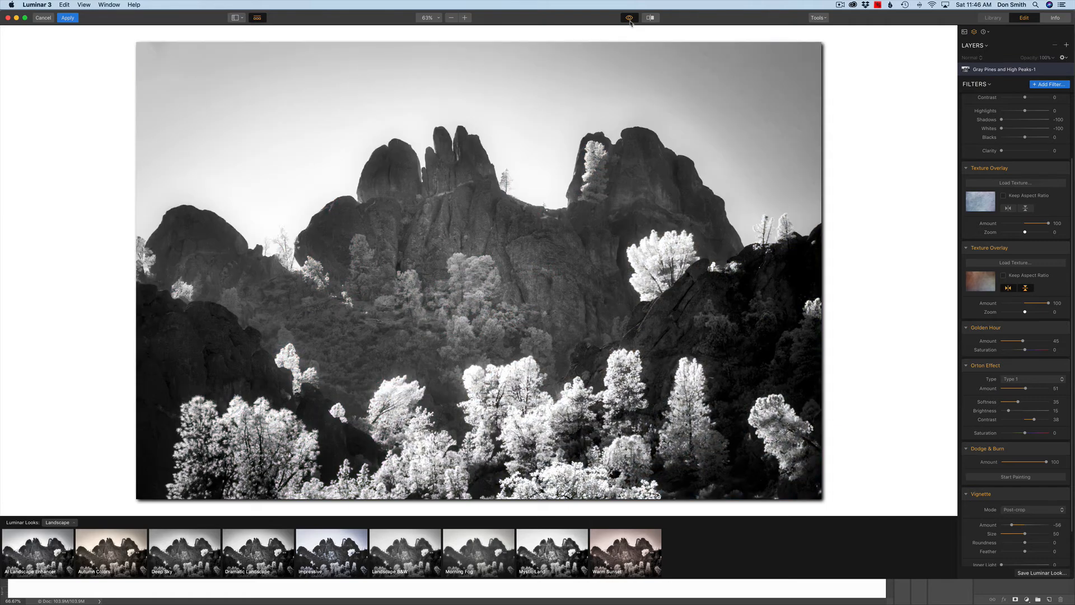
Compare the original and edited photo in a split before/after view with the divider shifted, and briefly show the full original again.
left_click(630, 19)
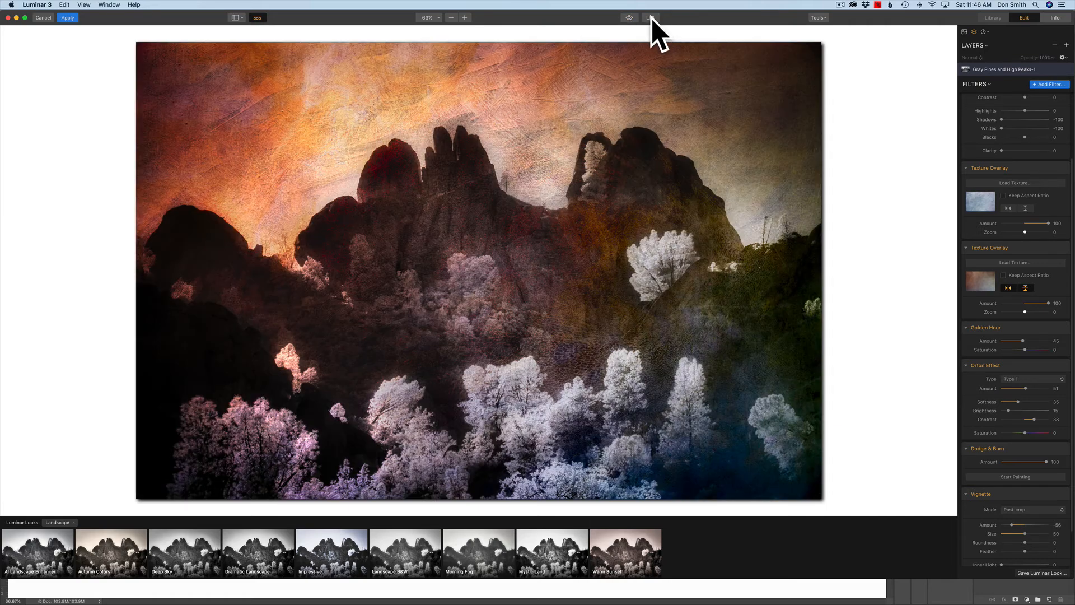
left_click(651, 18)
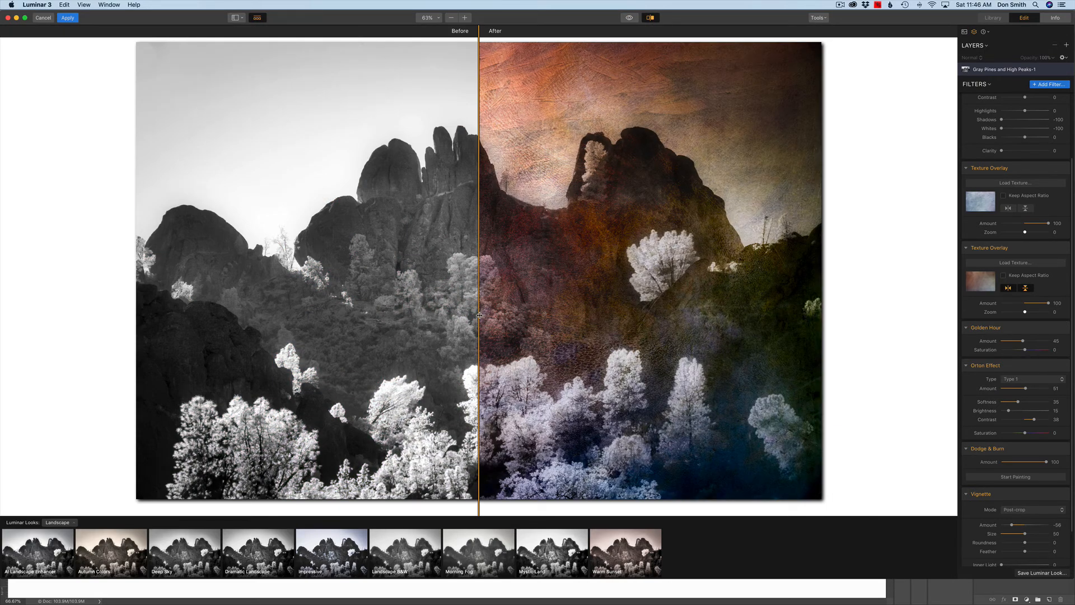
left_click_drag(480, 314, 517, 328)
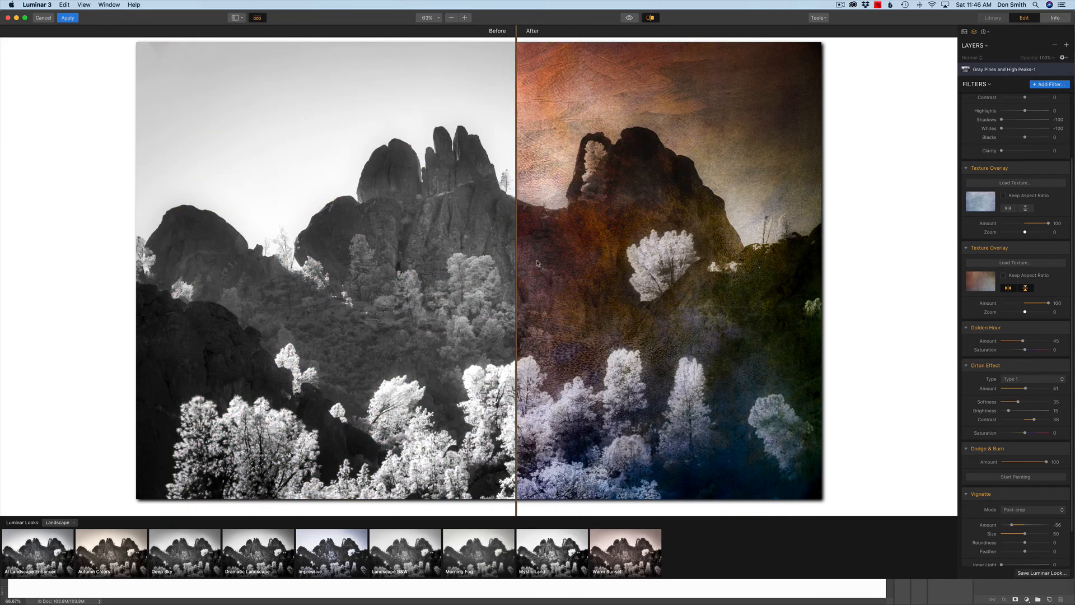
left_click(651, 18)
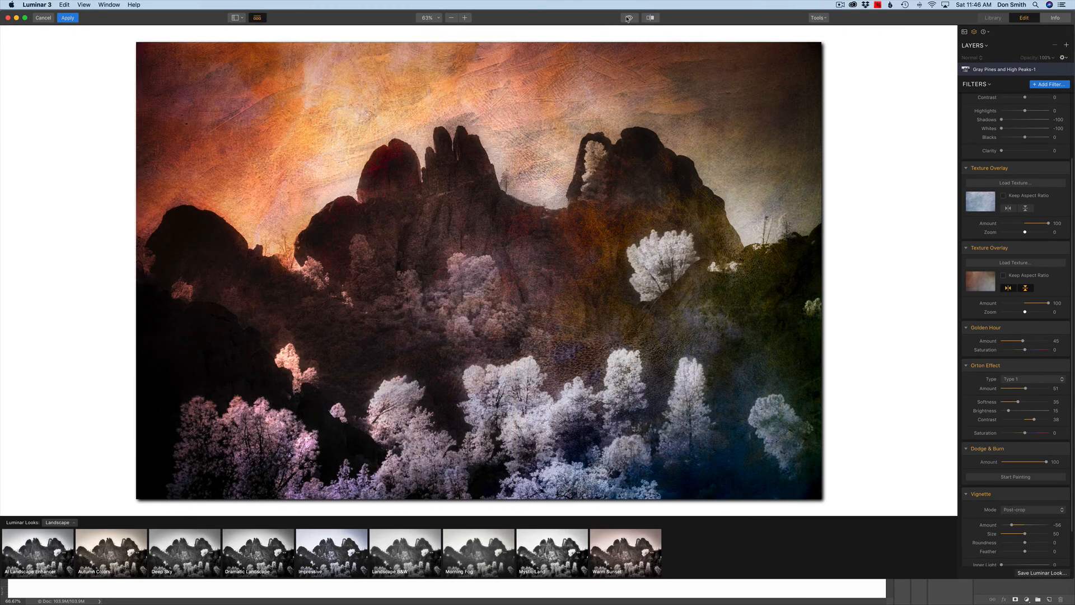
left_click(631, 19)
left_click(630, 19)
Resume the Dodge & Burn painting with a Lighten brush at 23% strength and size 160 for the trees in the lower-right part of the photo.
left_click(1034, 478)
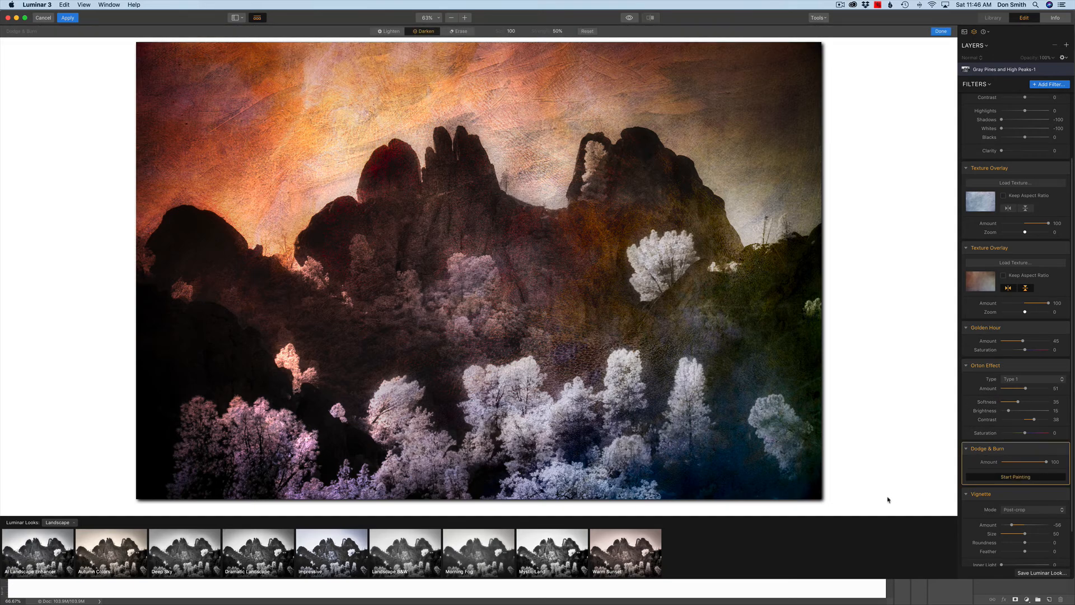
left_click(389, 31)
left_click(558, 31)
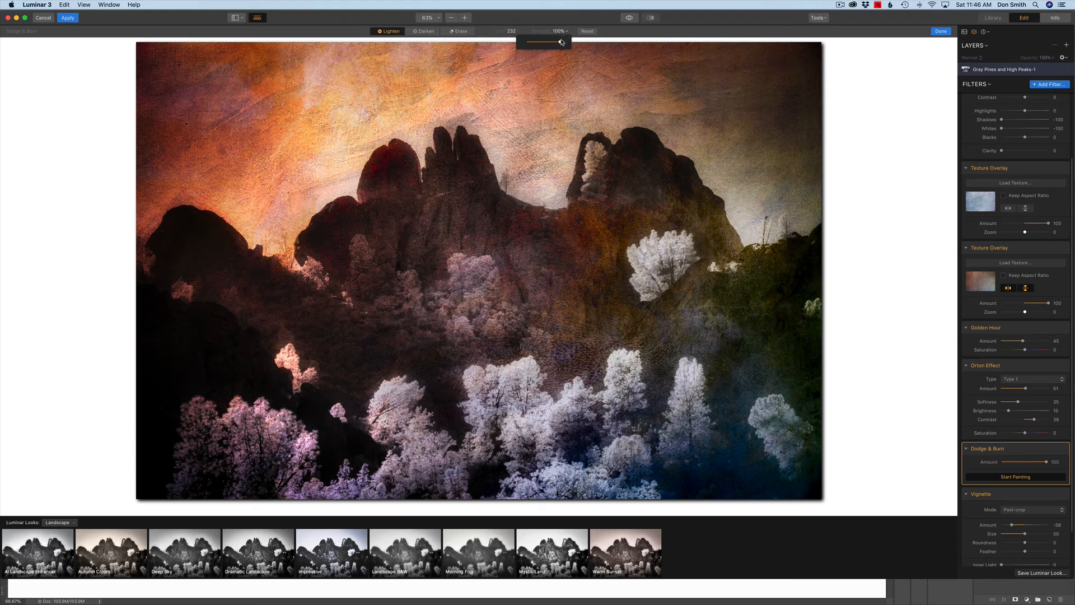
left_click_drag(560, 43, 530, 48)
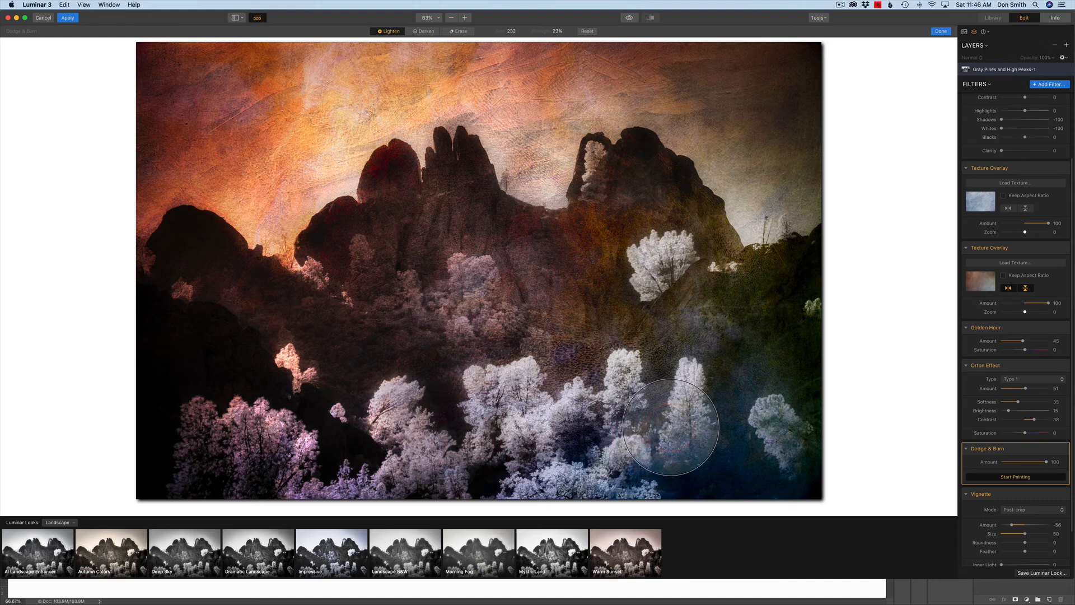
key("bracketleft")
key("bracketleft")
key("bracketleft")
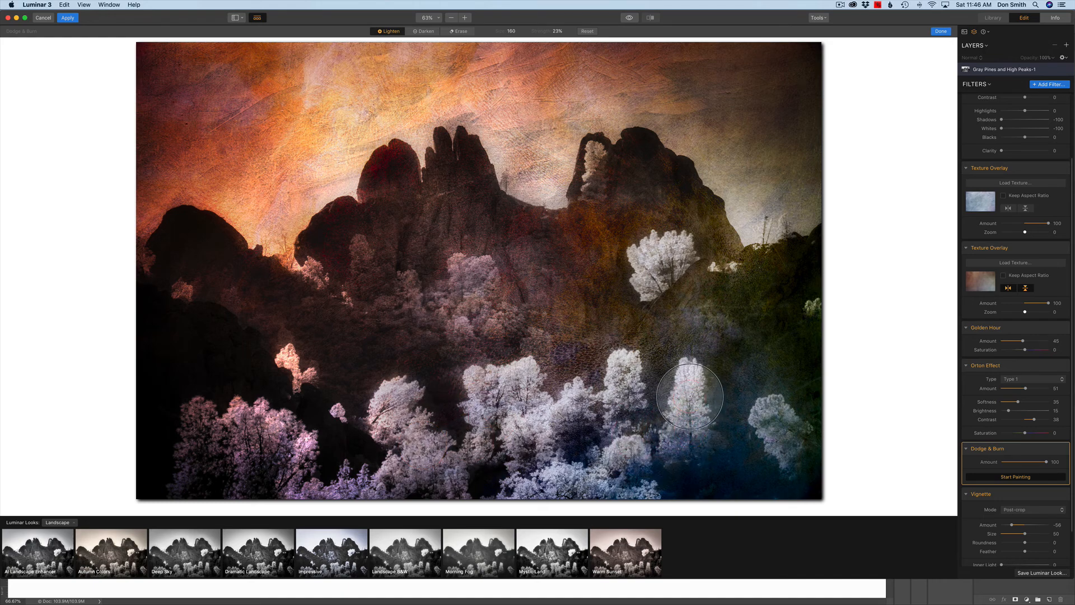